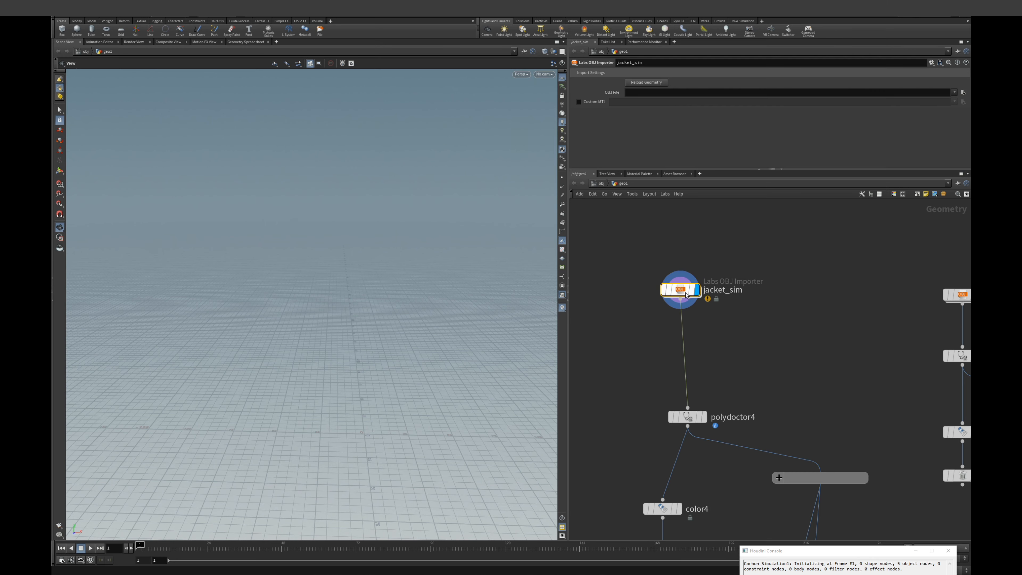
- Load $HIP/jacket_sim/jacket_sim.obj as the OBJ file of the jacket_sim Labs OBJ Importer node
{"action": "type", "text": "labs"}
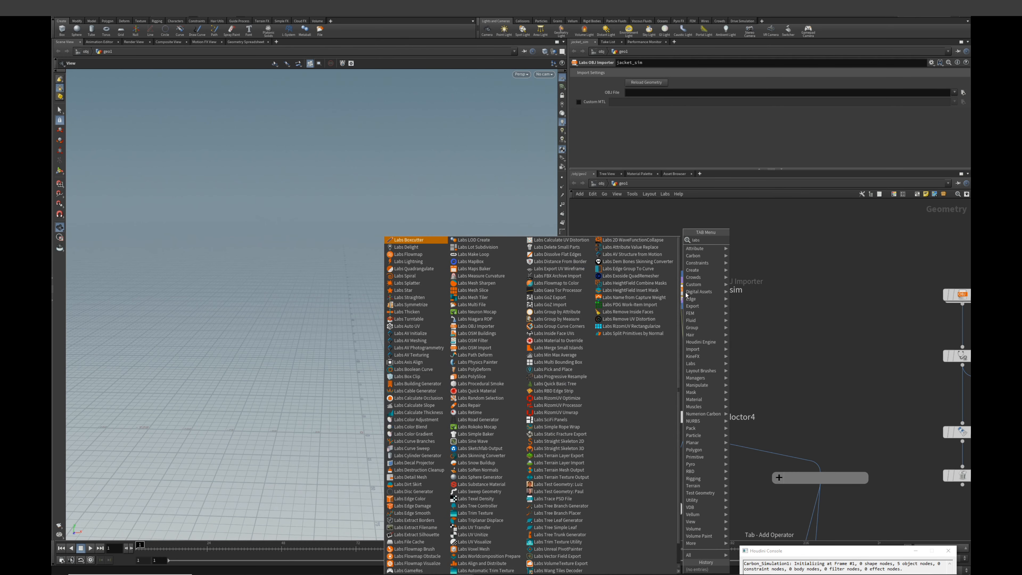
{"action": "type", "text": " obj"}
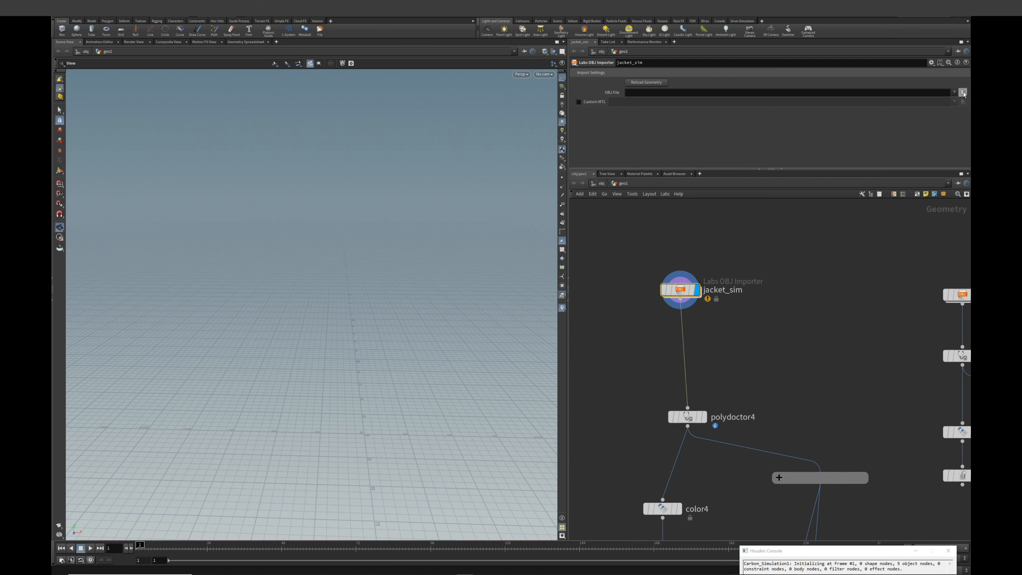
{"action": "left_click", "coordinate": [963, 92]}
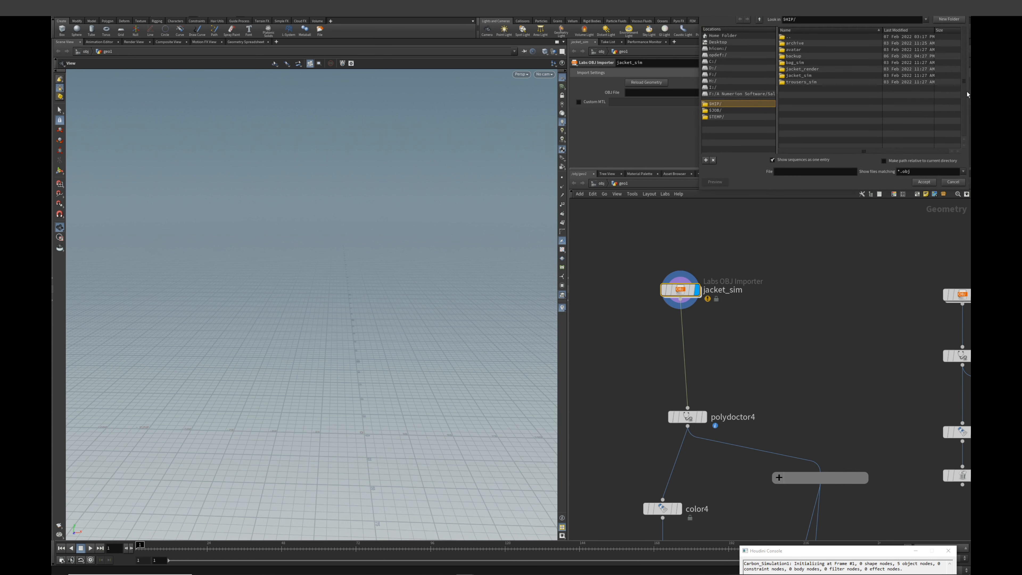
{"action": "double_click", "coordinate": [814, 74]}
{"action": "double_click", "coordinate": [805, 44]}
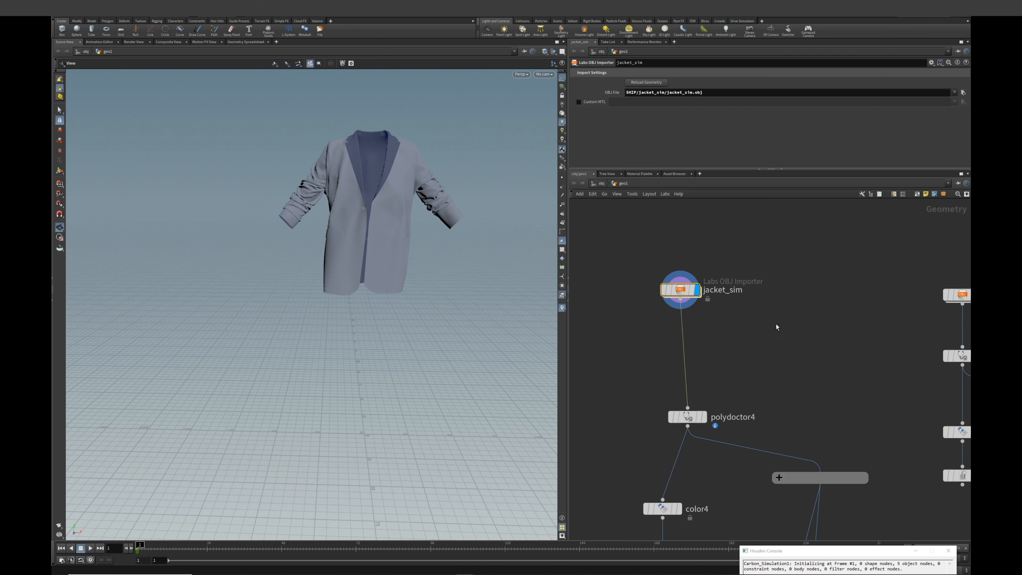
- Display the jacket's polydoctor4 output, then inspect the invalid polygons of the jacket and trousers with their color and delete nodes
{"action": "scroll", "coordinate": [744, 354], "scroll_direction": "down", "scroll_amount": 5}
{"action": "mouse_move", "coordinate": [704, 330]}
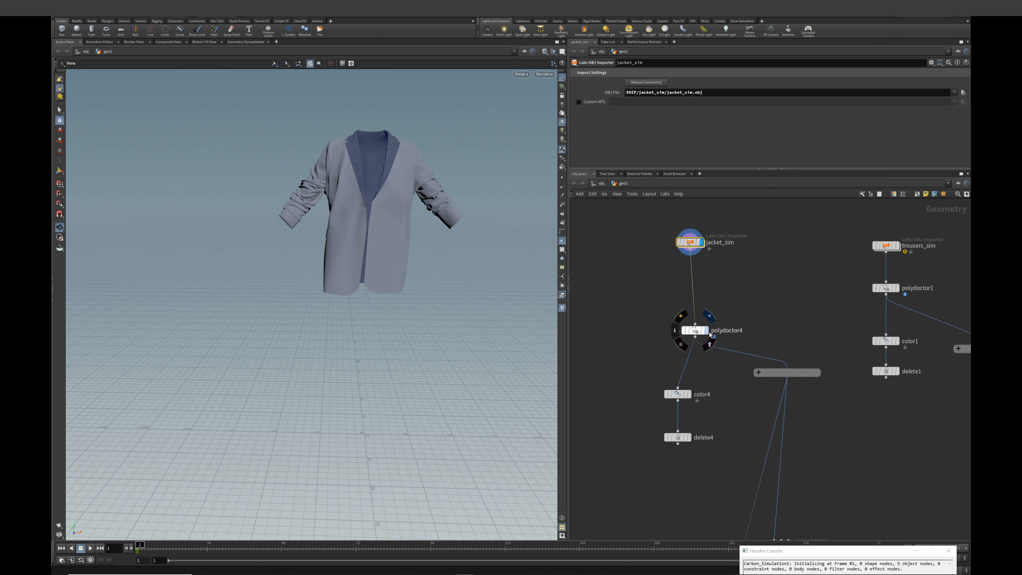
{"action": "left_click", "coordinate": [710, 332]}
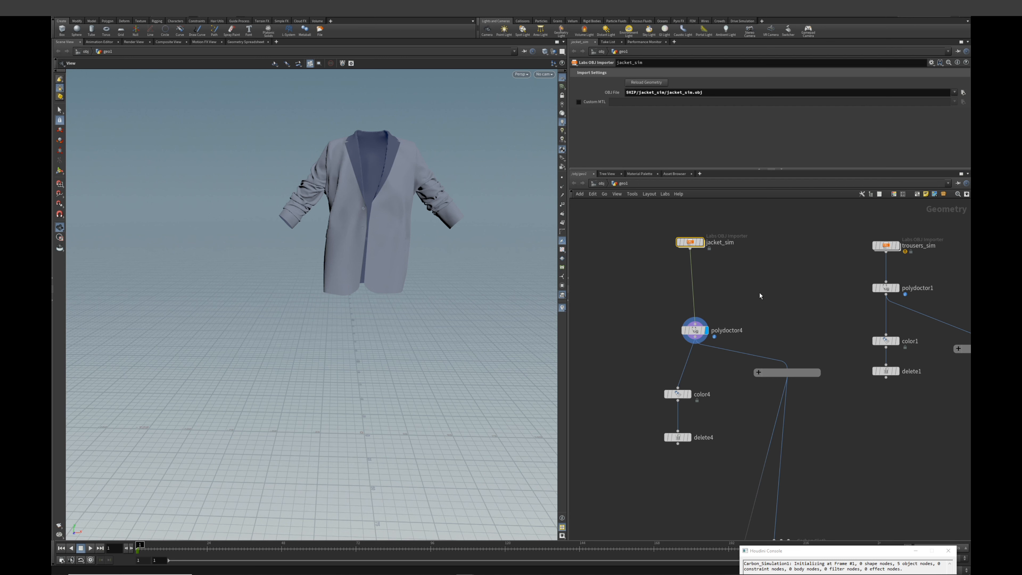
{"action": "left_click", "coordinate": [687, 393]}
{"action": "left_click", "coordinate": [690, 437]}
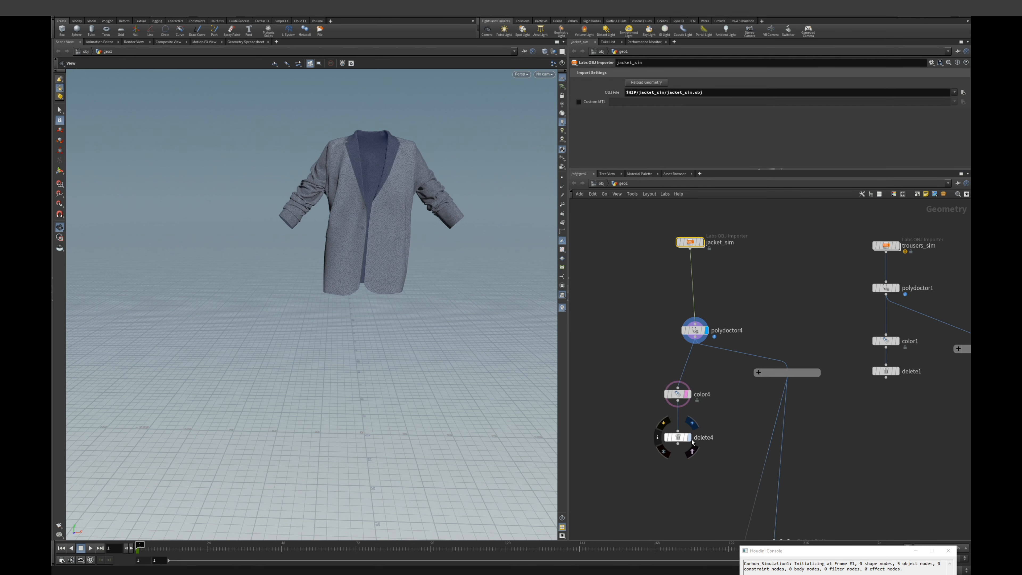
{"action": "scroll", "coordinate": [372, 229], "scroll_direction": "up", "scroll_amount": 10}
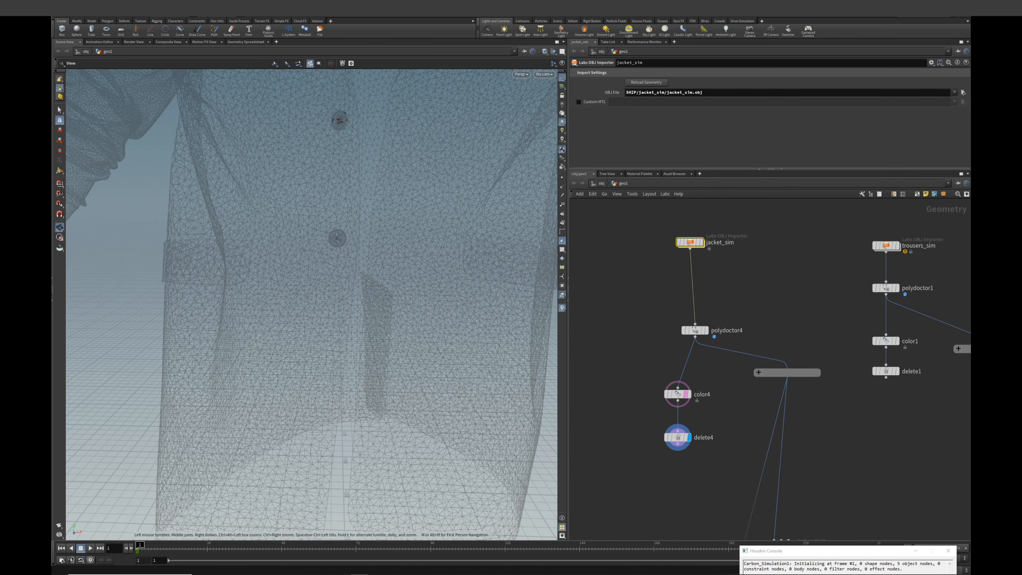
{"action": "left_click", "coordinate": [894, 341]}
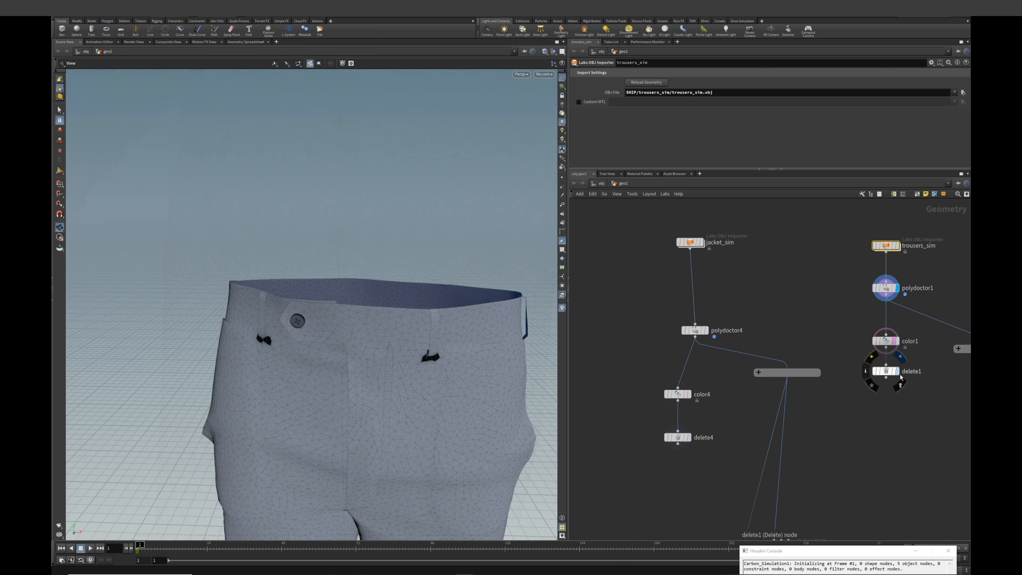
{"action": "left_click", "coordinate": [898, 372]}
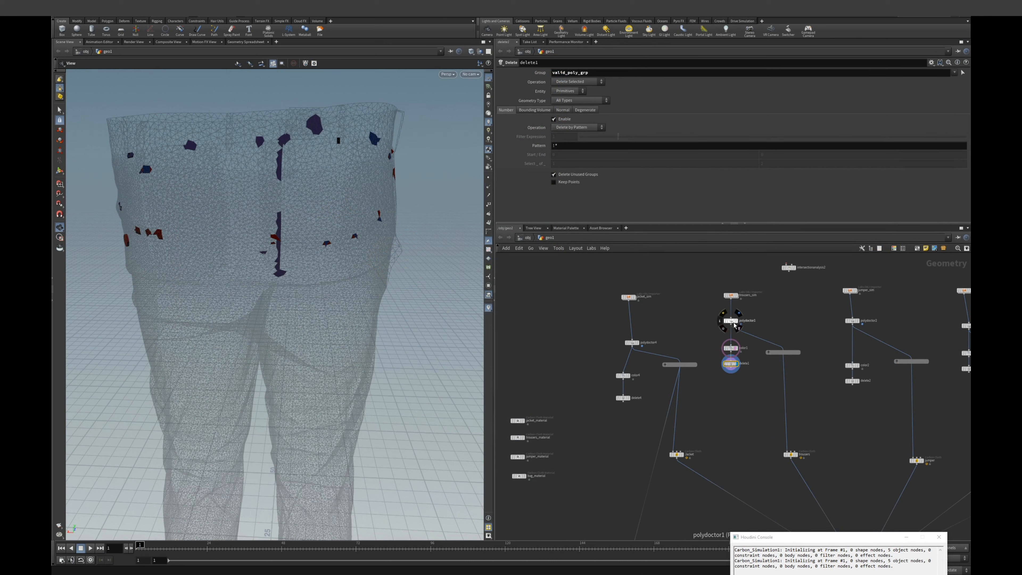
- Check the collision primitive group valid_poly_grp on the trousers and jacket Carbon Cloth nodes
{"action": "left_click", "coordinate": [791, 454]}
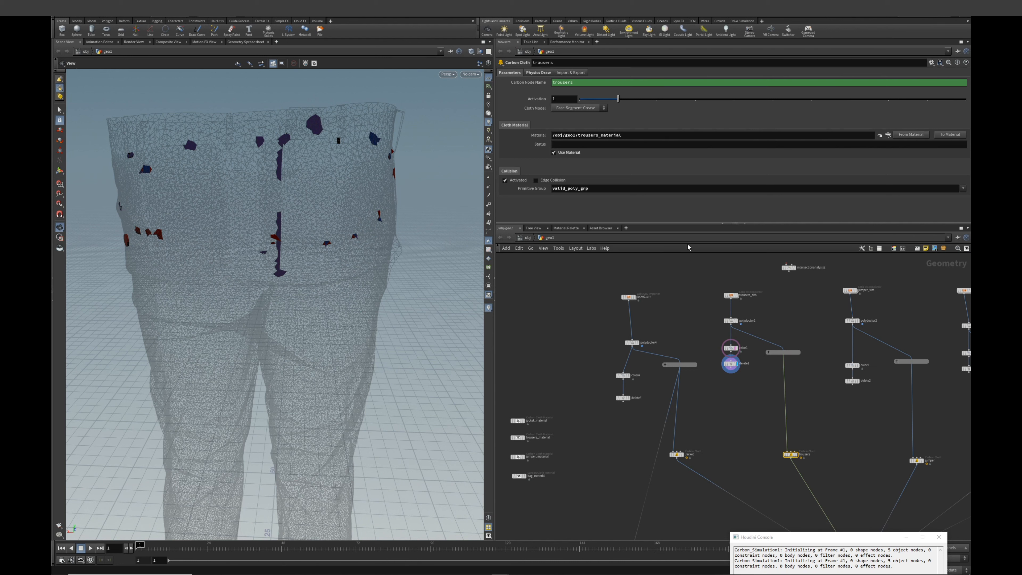
{"action": "left_click_drag", "start_coordinate": [610, 194], "coordinate": [543, 198]}
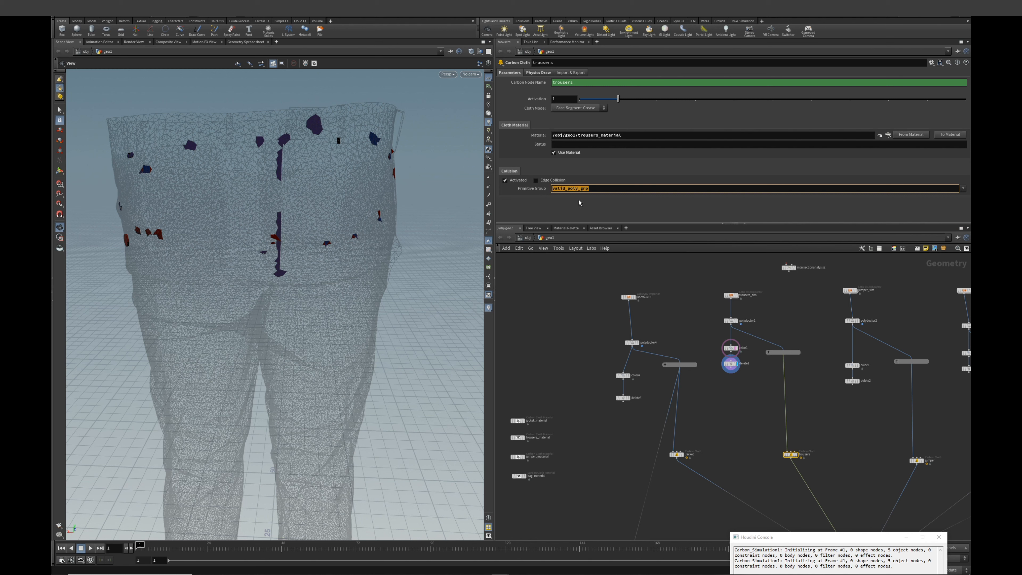
{"action": "left_click", "coordinate": [598, 196]}
{"action": "left_click_drag", "start_coordinate": [598, 196], "coordinate": [550, 193]}
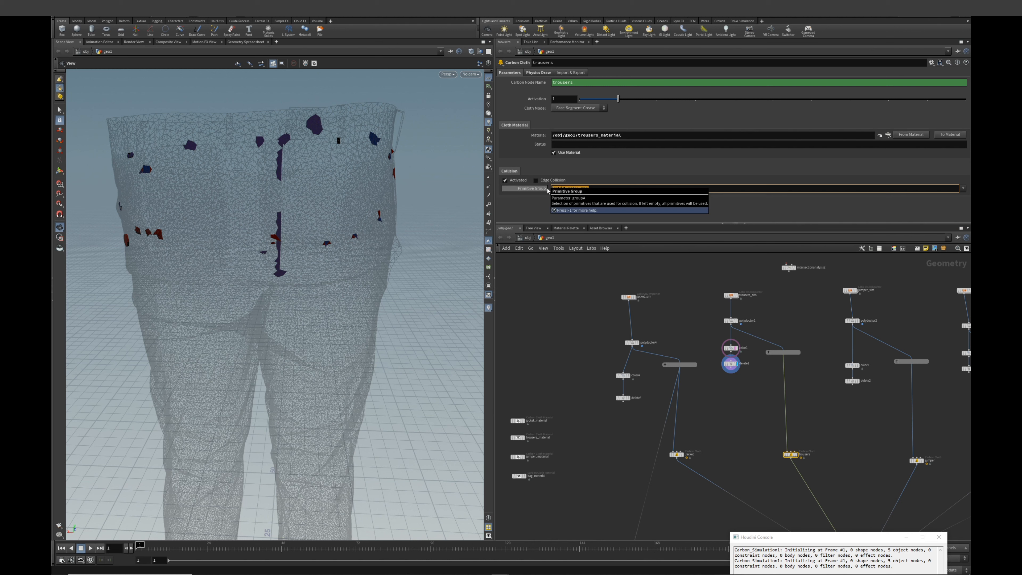
{"action": "left_click", "coordinate": [677, 454]}
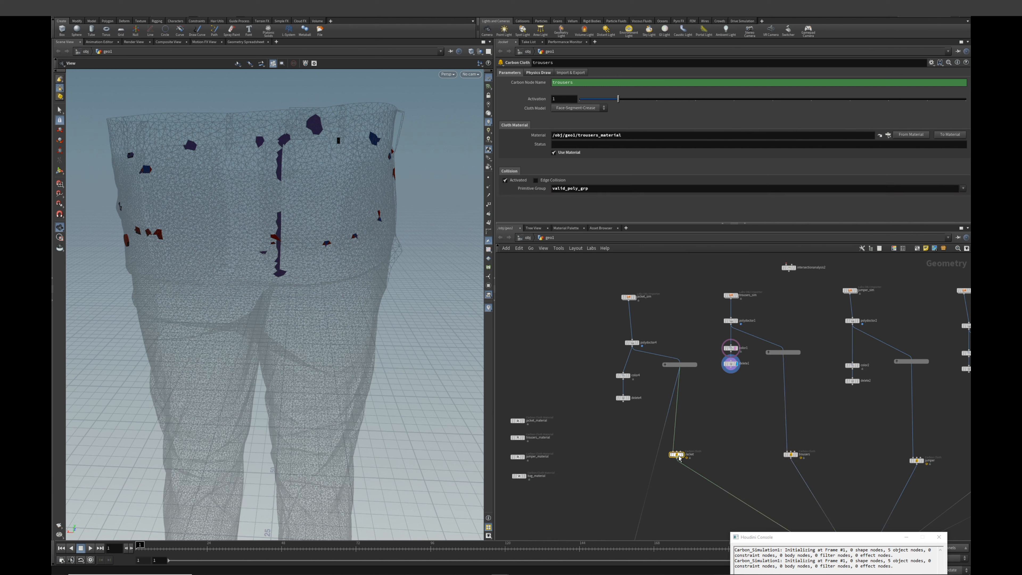
{"action": "left_click_drag", "start_coordinate": [603, 195], "coordinate": [550, 194]}
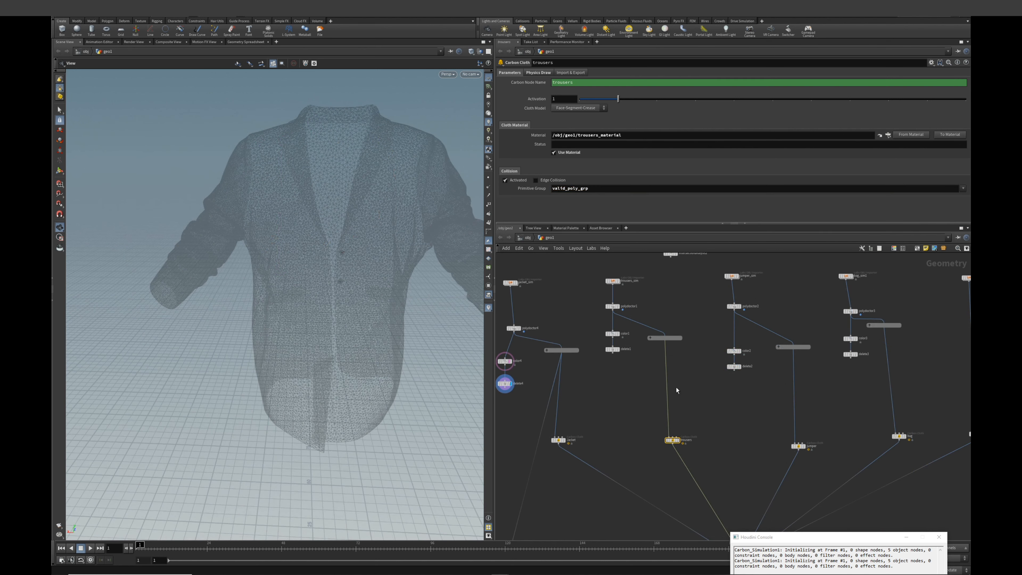
- Inspect the invalid polygons of the jumper and bag meshes by displaying their color and delete nodes
{"action": "left_click", "coordinate": [651, 338]}
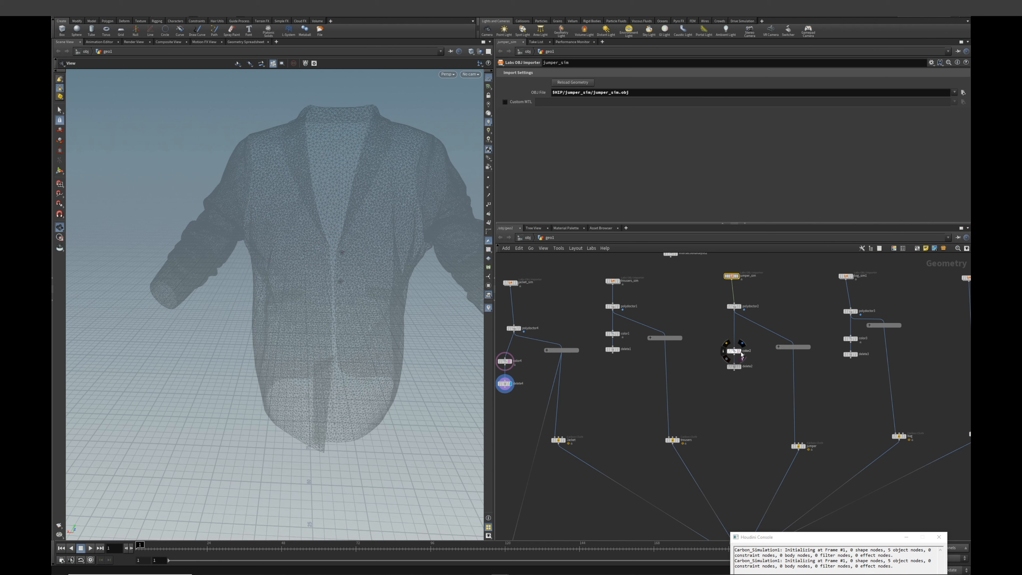
{"action": "left_click", "coordinate": [739, 351]}
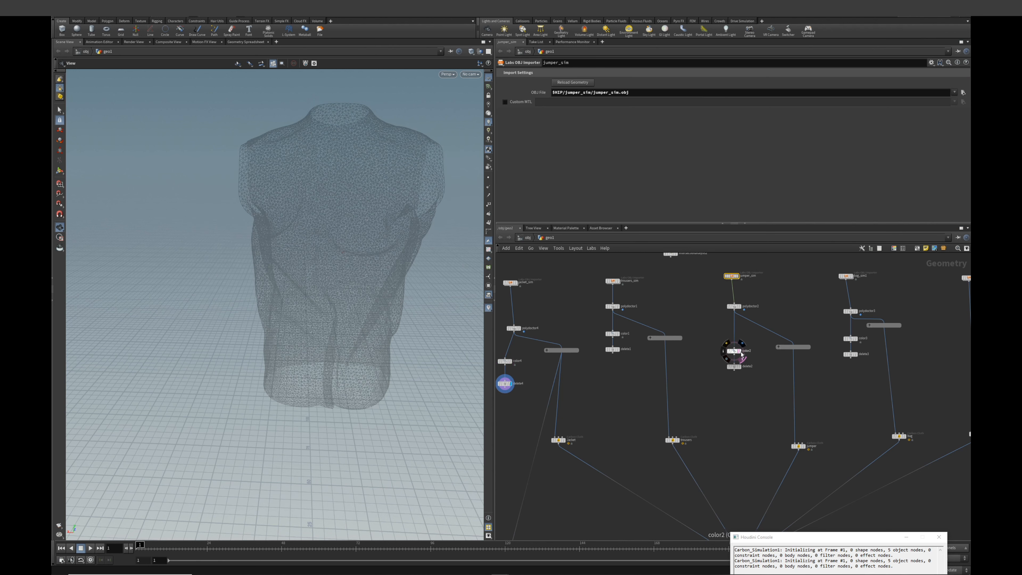
{"action": "left_click", "coordinate": [742, 370]}
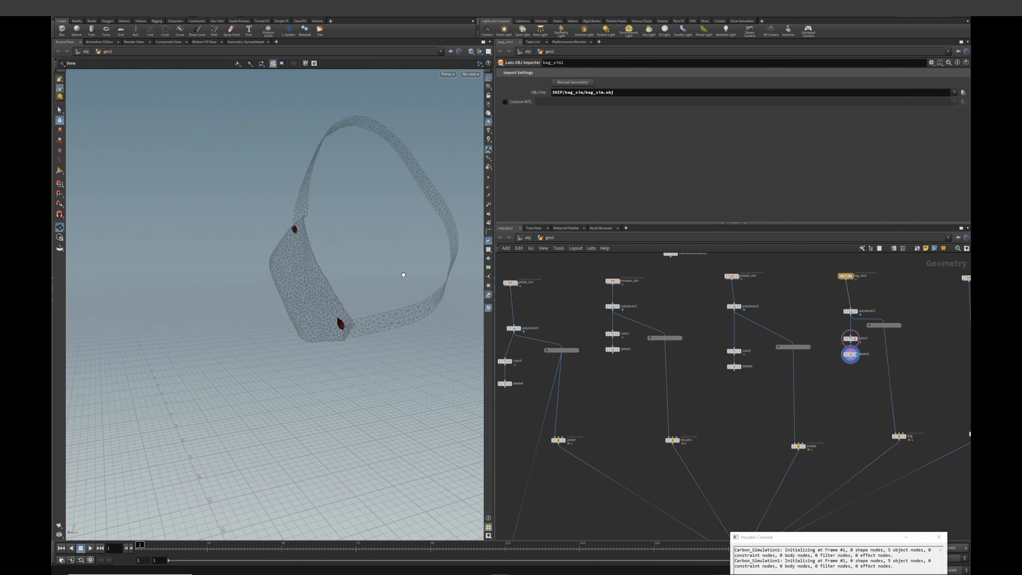
{"action": "left_click_drag", "start_coordinate": [402, 276], "coordinate": [386, 337]}
{"action": "scroll", "coordinate": [385, 334], "scroll_direction": "up", "scroll_amount": 5}
{"action": "scroll", "coordinate": [384, 330], "scroll_direction": "up", "scroll_amount": 3}
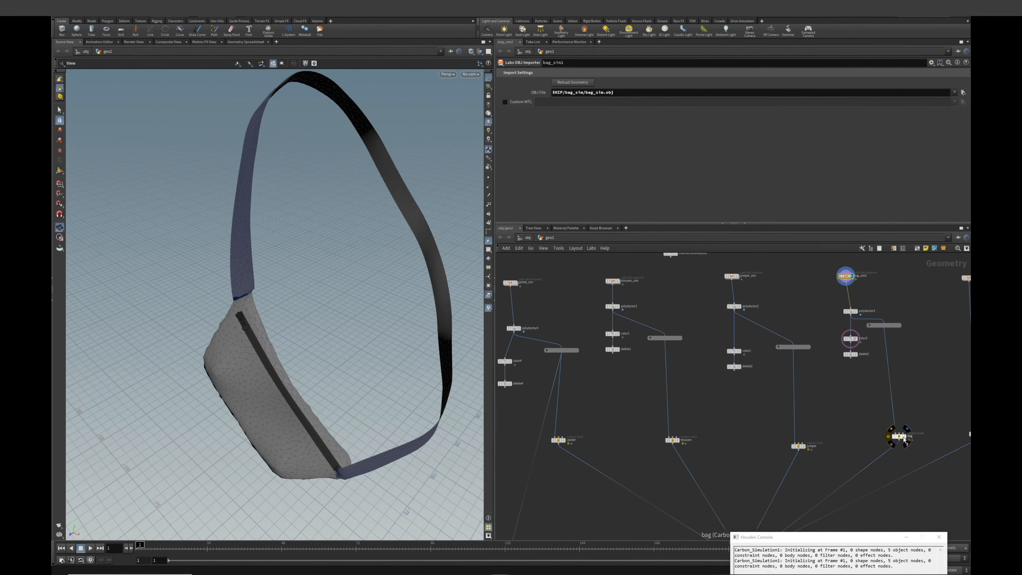
- Review the bag Carbon Cloth node's settings and the parameters of the bag_material node
{"action": "left_click", "coordinate": [901, 437]}
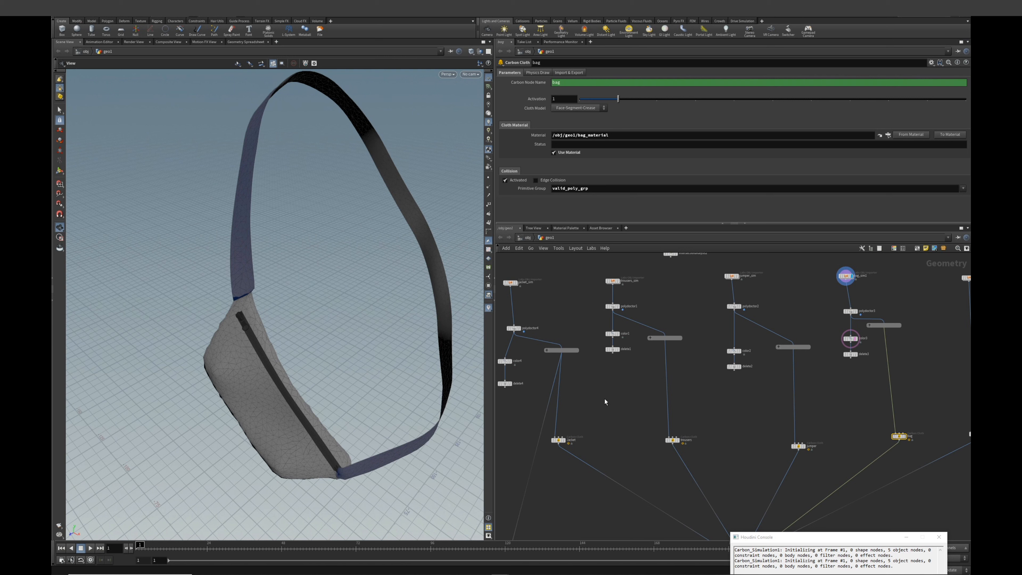
{"action": "scroll", "coordinate": [599, 397], "scroll_direction": "down", "scroll_amount": 5}
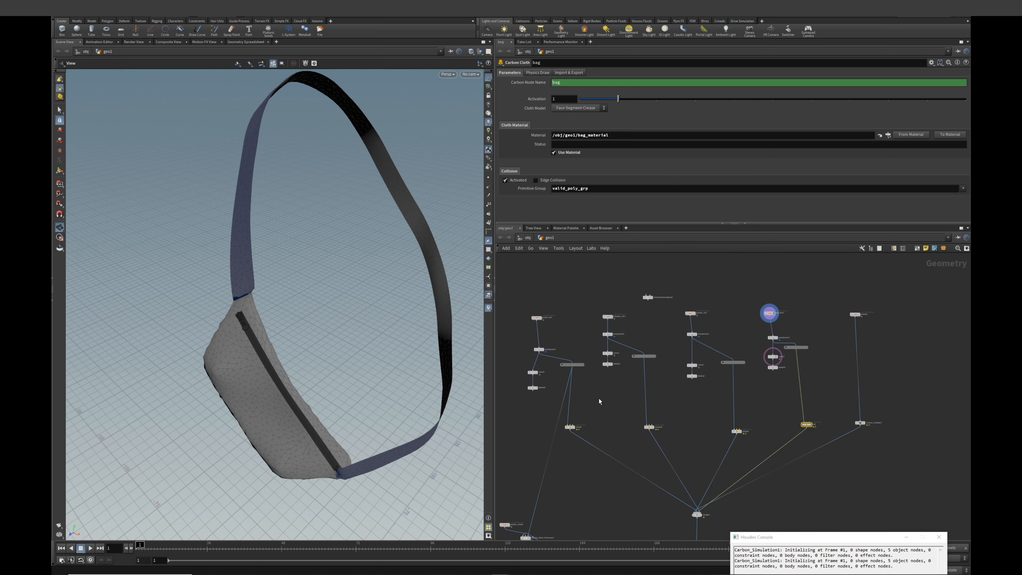
{"action": "scroll", "coordinate": [569, 433], "scroll_direction": "up", "scroll_amount": 5}
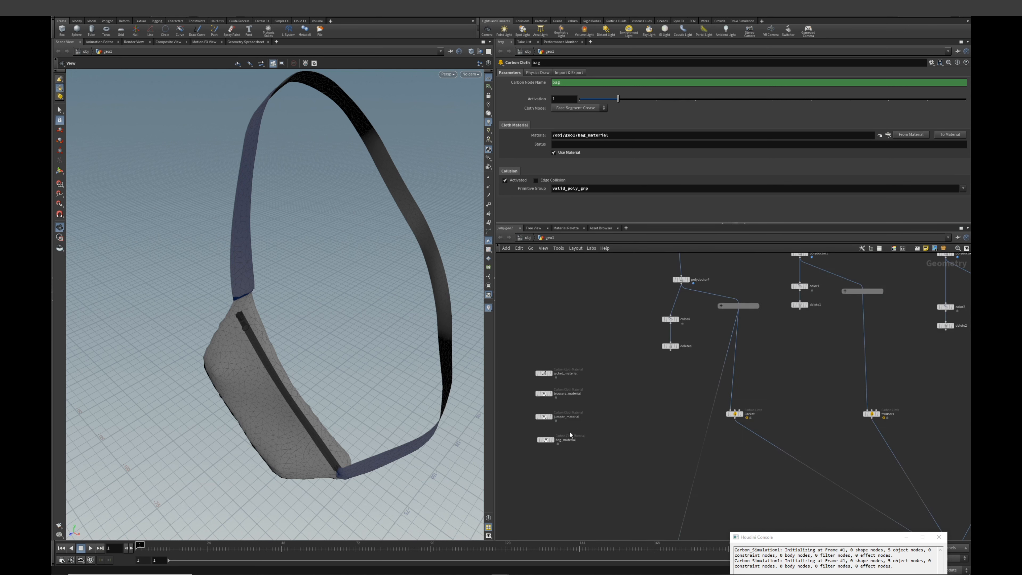
{"action": "left_click", "coordinate": [543, 442]}
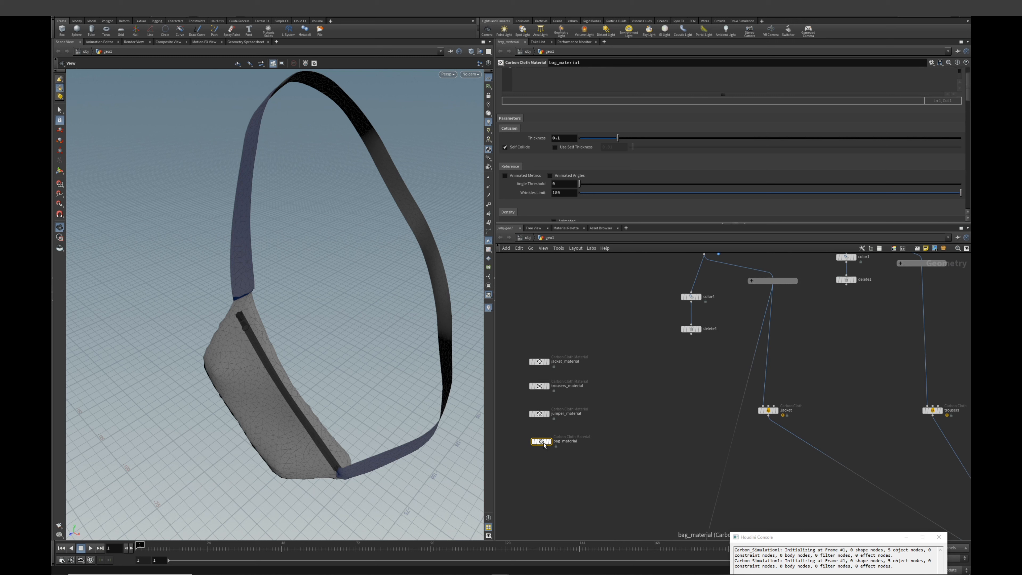
{"action": "left_click", "coordinate": [523, 179]}
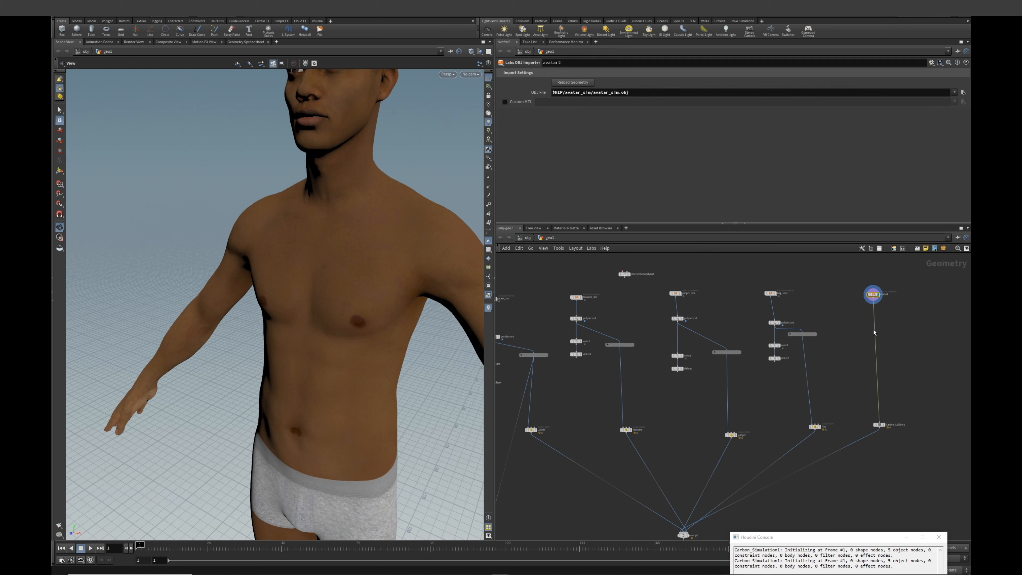
- Review the avatar's Carbon_Collider1 settings, the jacket_material parameters and the Jacket Carbon Cloth node
{"action": "left_click", "coordinate": [880, 425]}
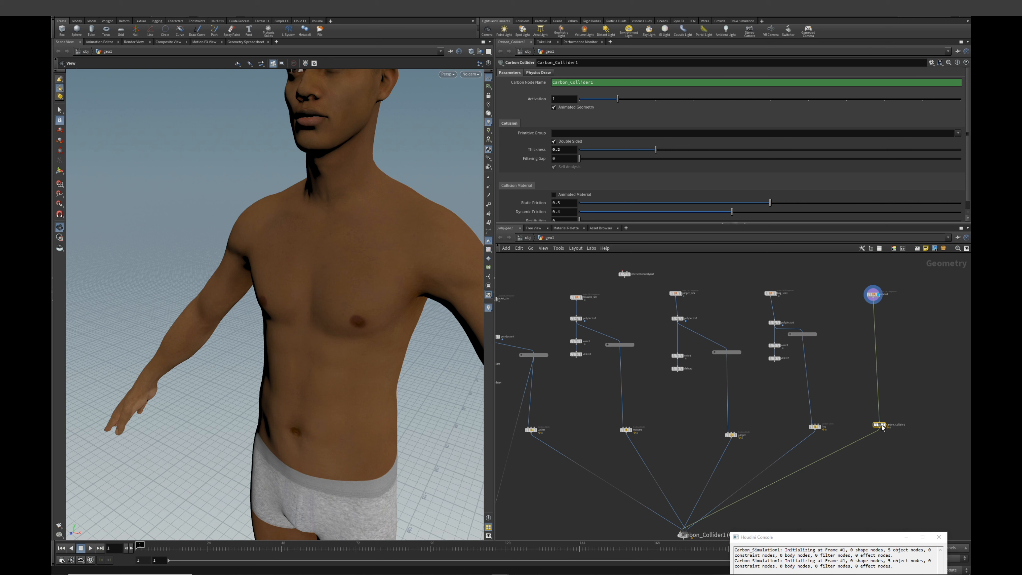
{"action": "scroll", "coordinate": [839, 308], "scroll_direction": "down", "scroll_amount": 3}
{"action": "left_click", "coordinate": [583, 361]}
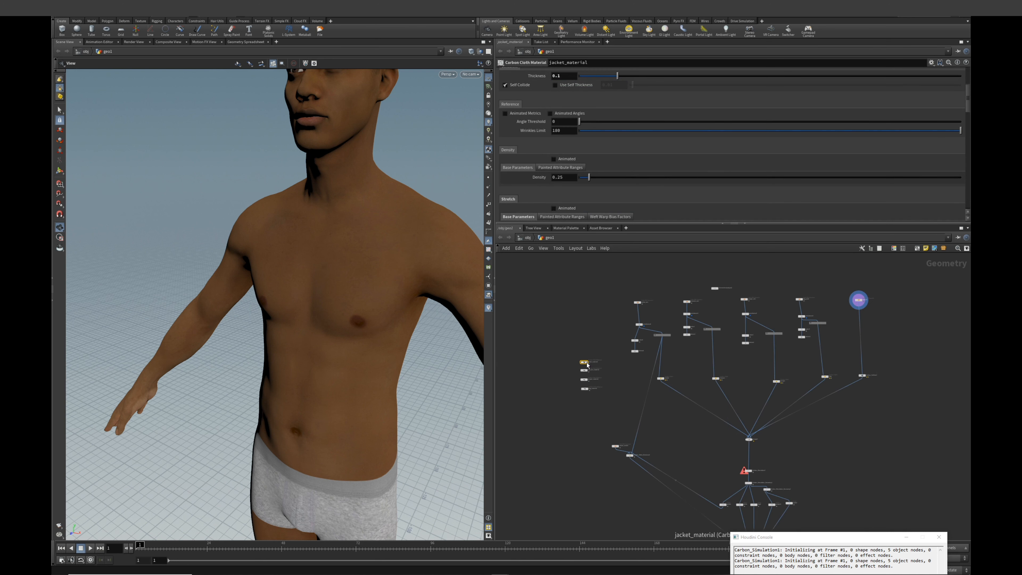
{"action": "left_click", "coordinate": [661, 379]}
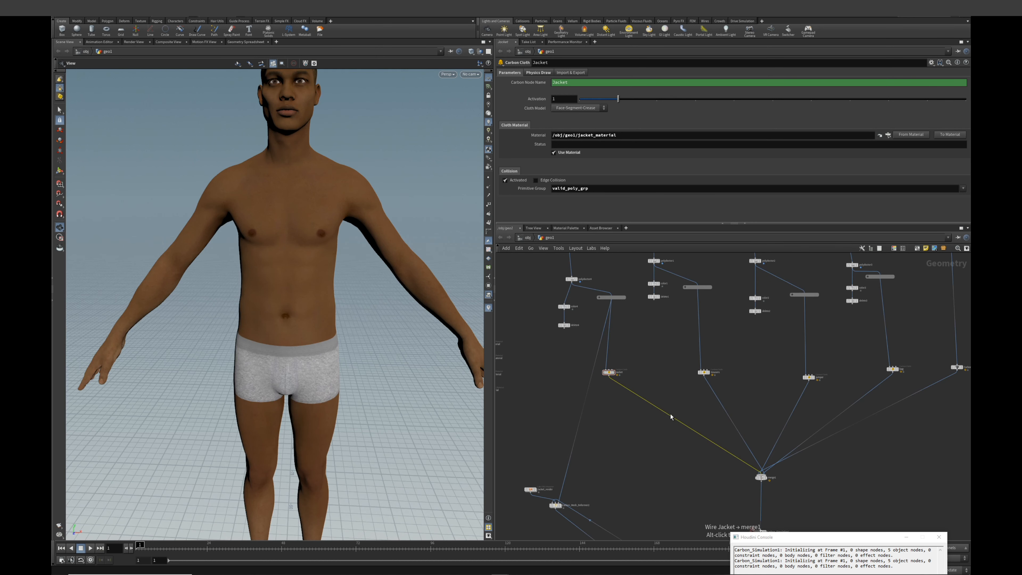
- Disconnect the jacket, jumper and bag cloth nodes from merge1, keeping the trousers and avatar collider wired
{"action": "left_click", "coordinate": [670, 414], "text": "alt"}
{"action": "left_click", "coordinate": [797, 404], "text": "alt"}
{"action": "left_click", "coordinate": [846, 413], "text": "alt"}
{"action": "left_click", "coordinate": [769, 481]}
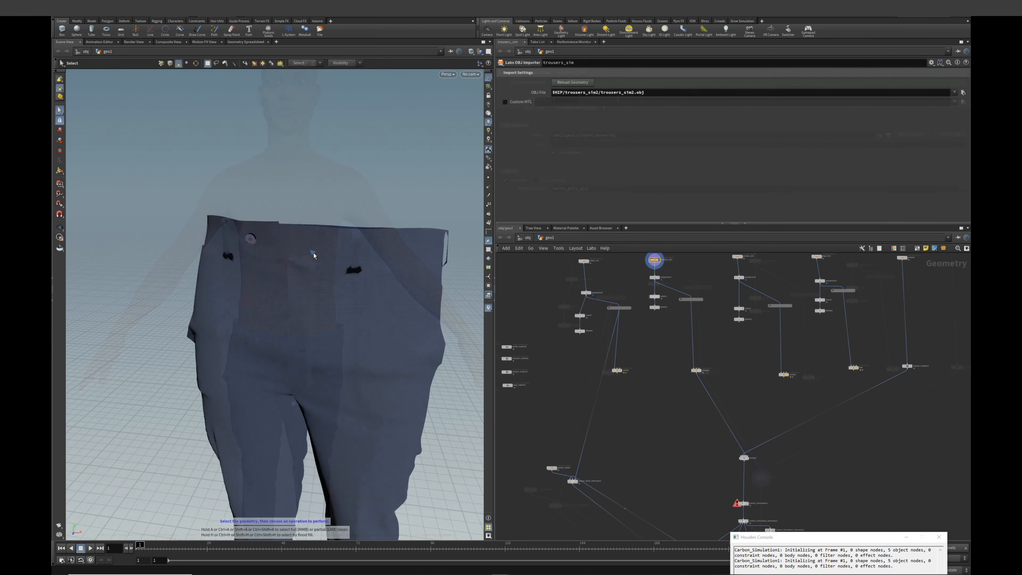
- Select the trousers' fabric polygons without the waistband button and create a primitive group from them ahead of the trousers cloth node
{"action": "mouse_move", "coordinate": [658, 261]}
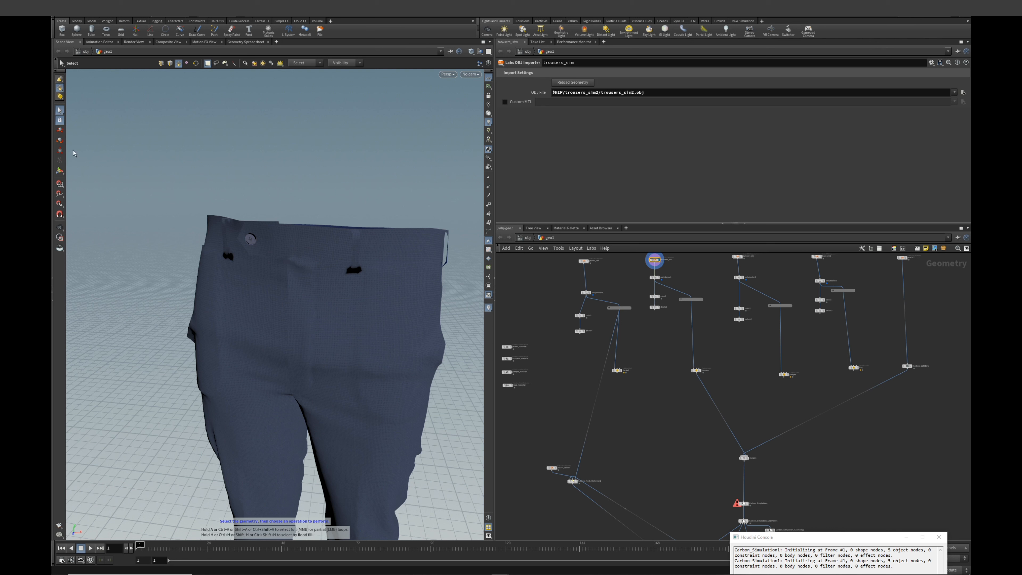
{"action": "left_click", "coordinate": [292, 243]}
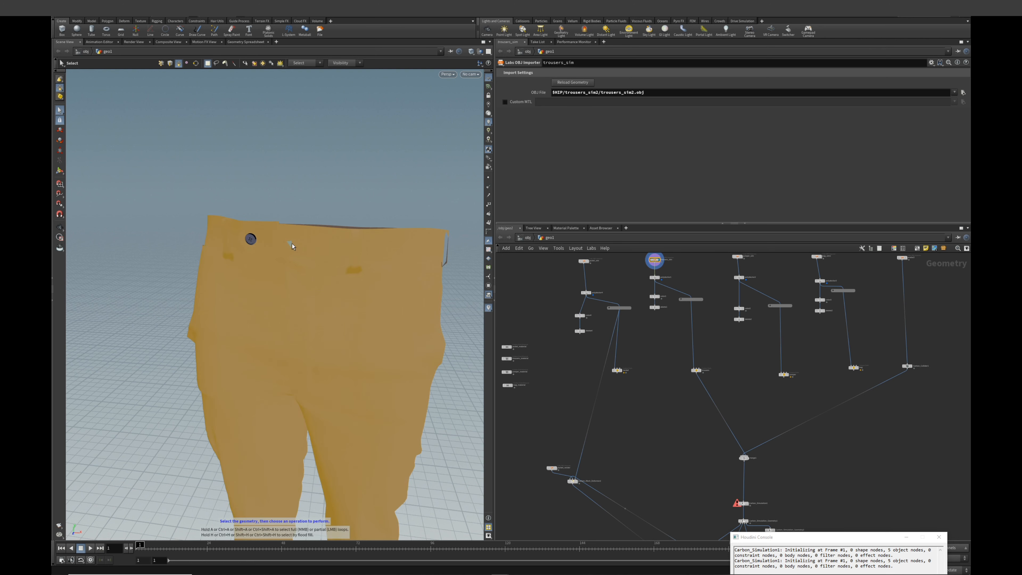
{"action": "key", "text": "Escape"}
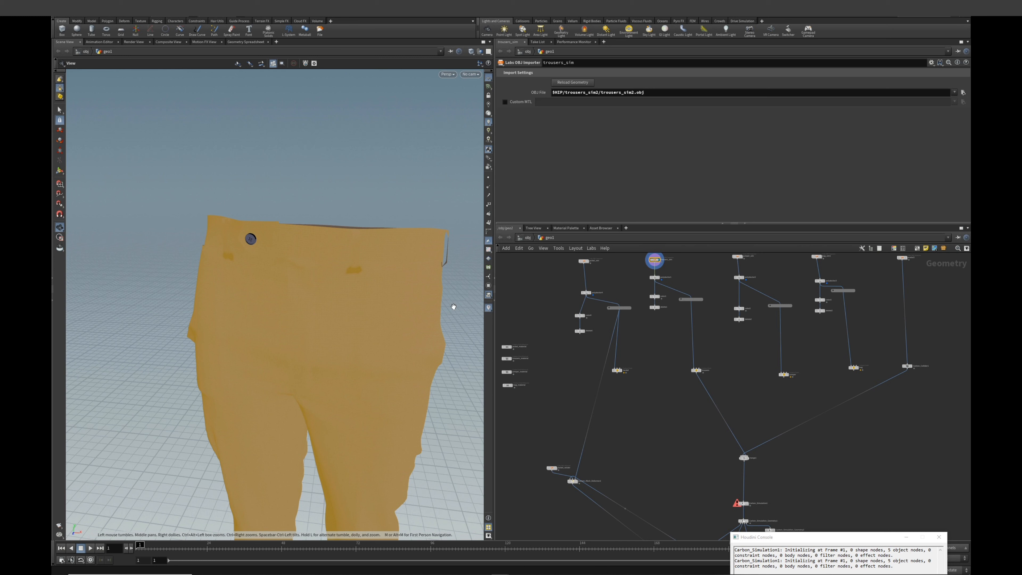
{"action": "left_click_drag", "start_coordinate": [454, 307], "coordinate": [337, 218], "text": "alt"}
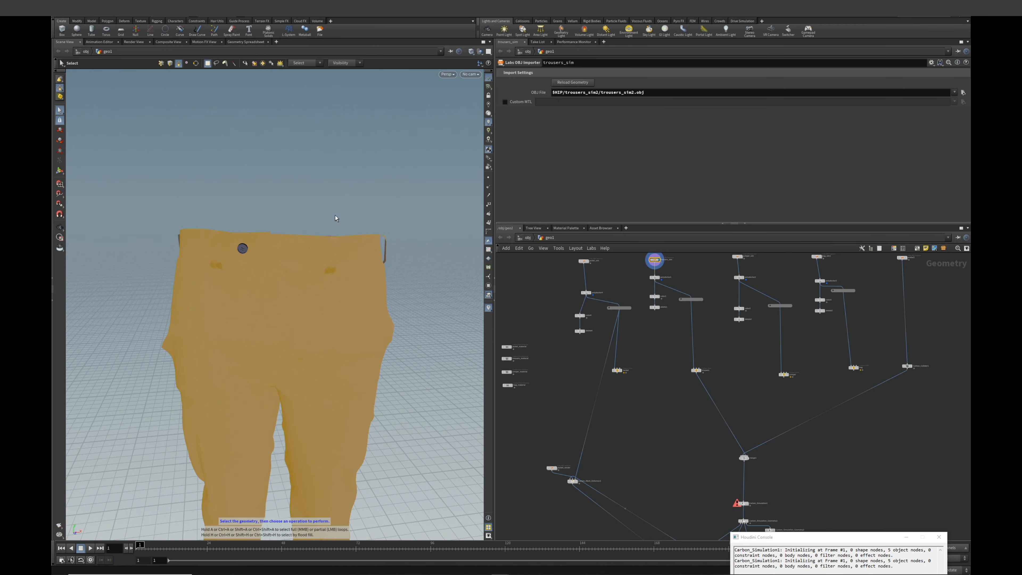
{"action": "key", "text": "Tab"}
{"action": "type", "text": "group"}
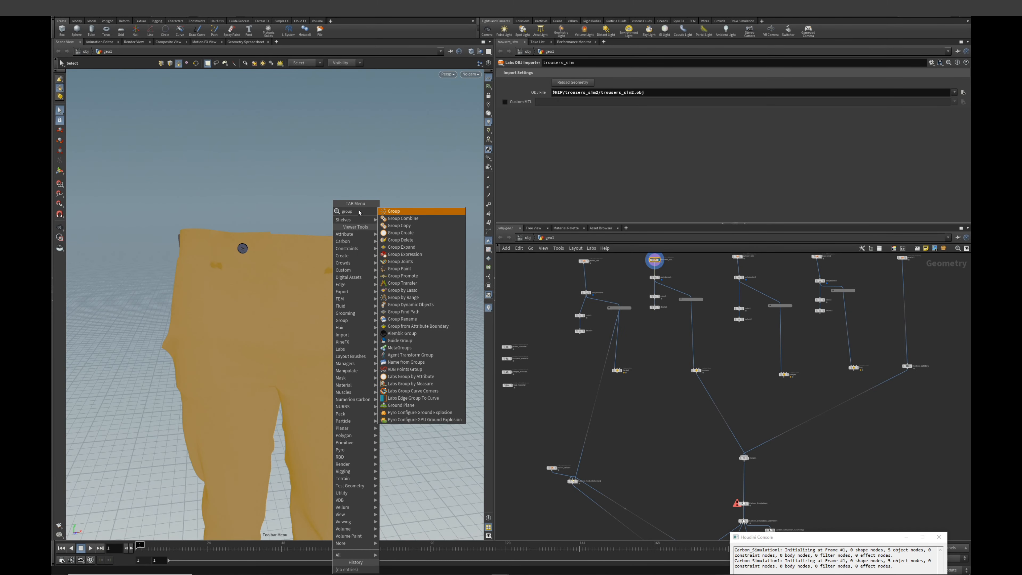
{"action": "key", "text": "Return"}
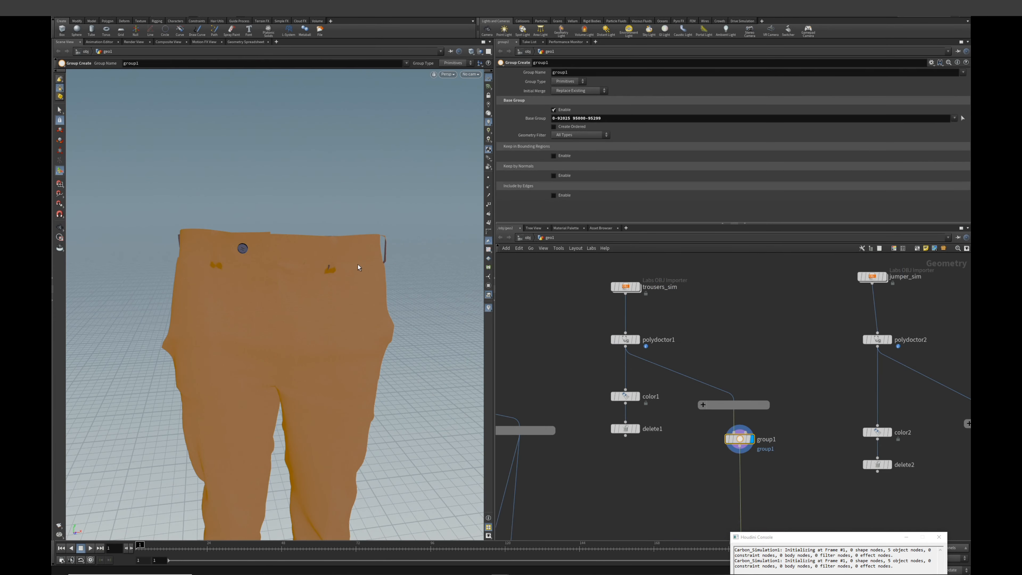
- Set the delete node below group1 to Delete Non-Selected so only the trousers' fabric group is kept, and display its output
{"action": "left_click", "coordinate": [576, 82]}
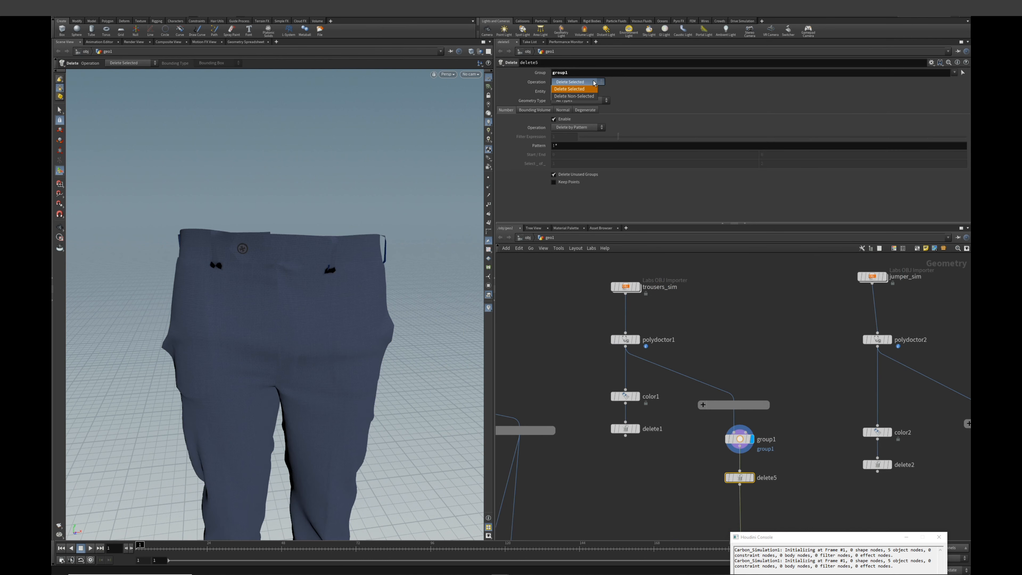
{"action": "left_click", "coordinate": [591, 96]}
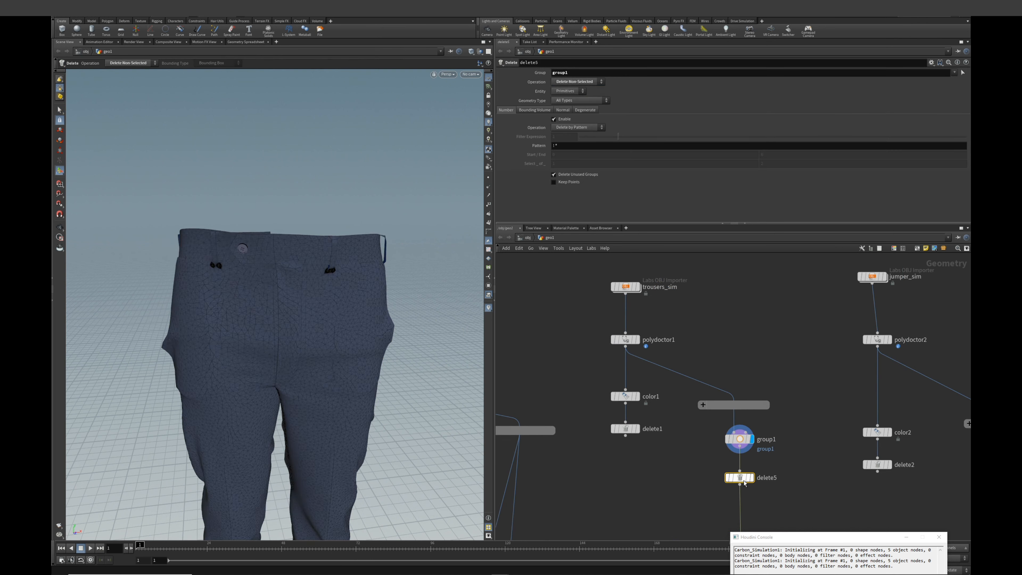
{"action": "left_click", "coordinate": [752, 478]}
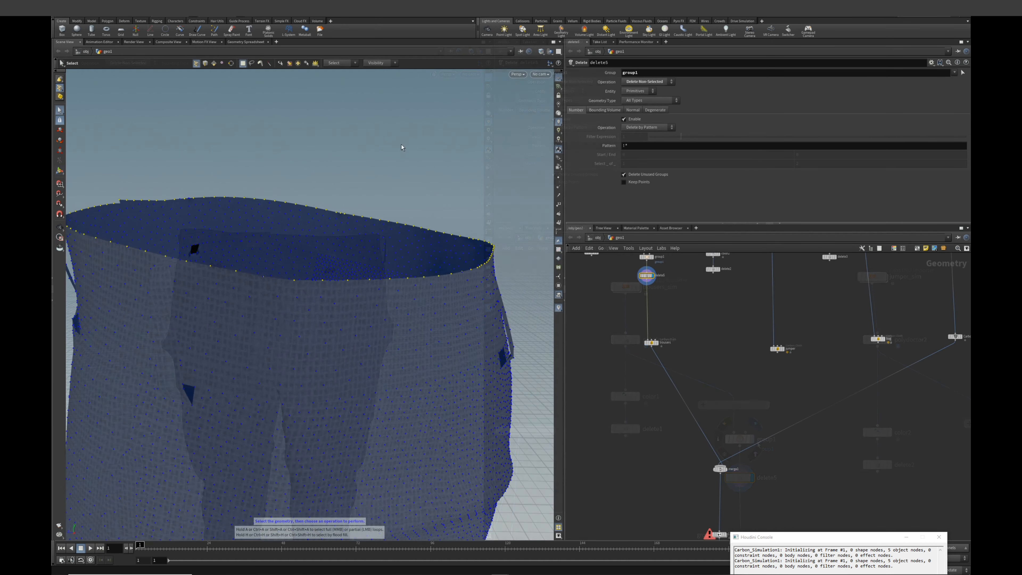
- Create a point group from the selected waistband edge points of the trousers, using $OS as group name on a node named belt
{"action": "key", "text": "Tab"}
{"action": "type", "text": "group"}
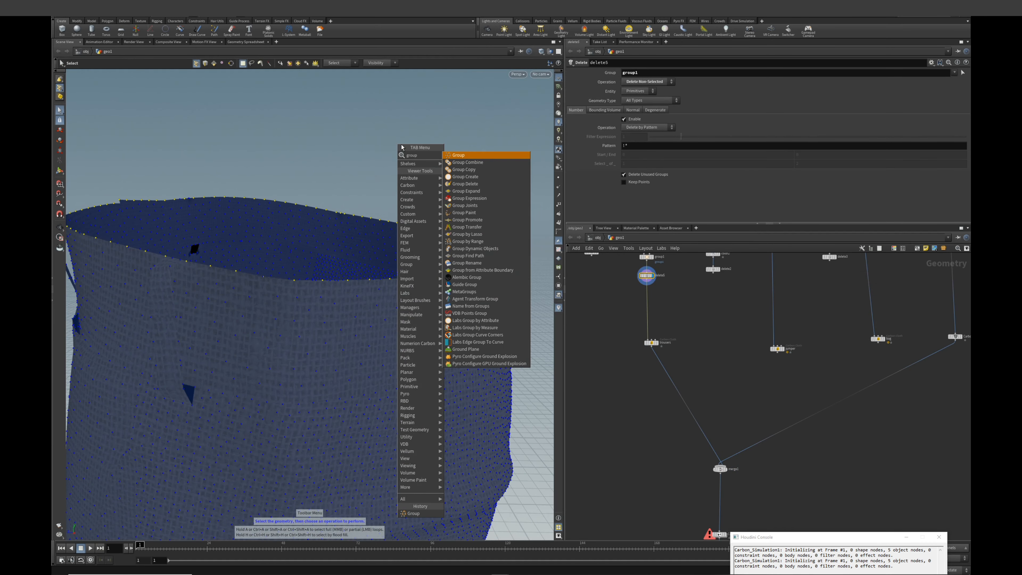
{"action": "left_click", "coordinate": [485, 156]}
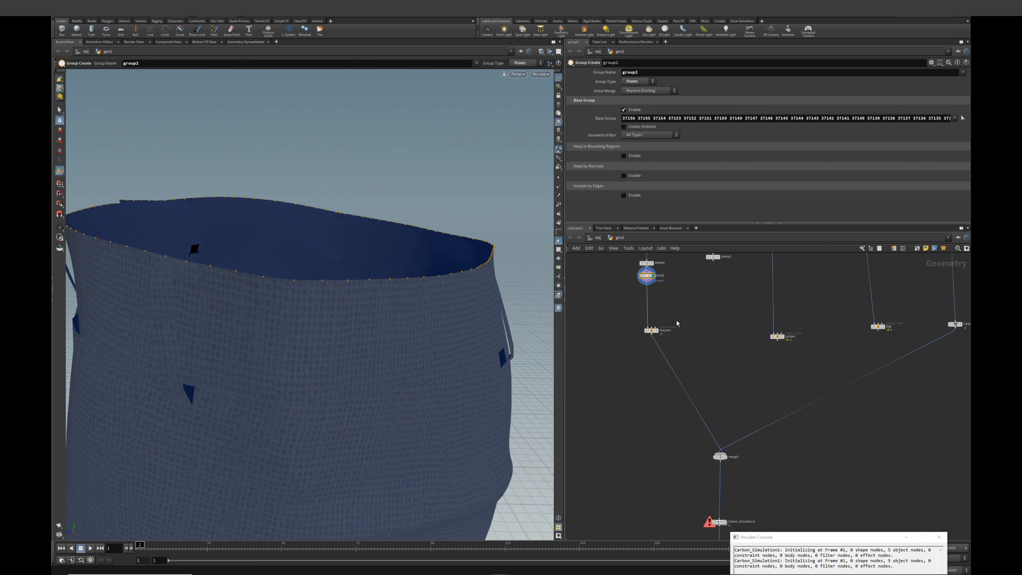
- Insert a Carbon Binding node on the wire between the trousers cloth node and merge1
{"action": "key", "text": "Tab"}
{"action": "type", "text": "carbon bion"}
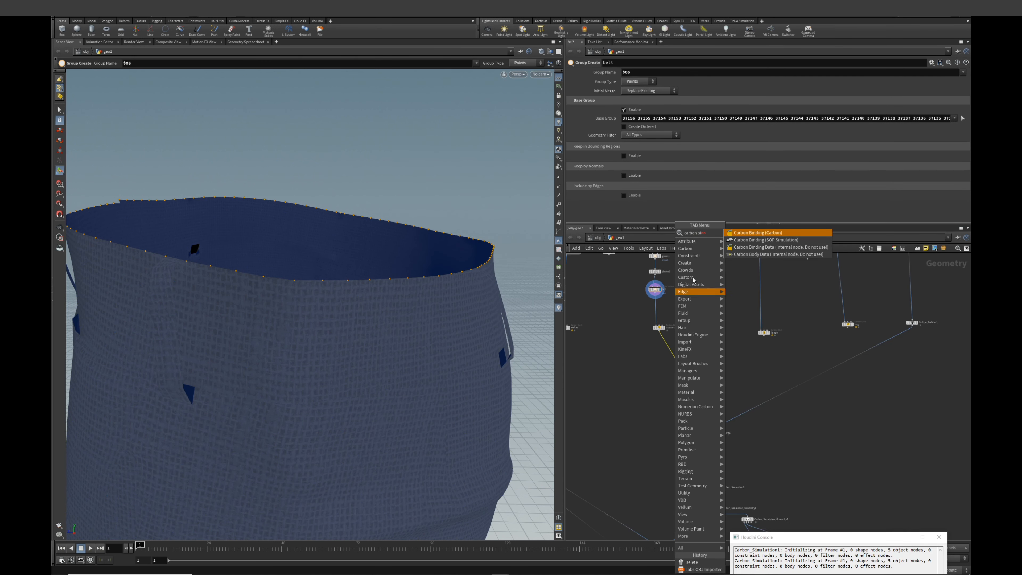
{"action": "key", "text": "Return"}
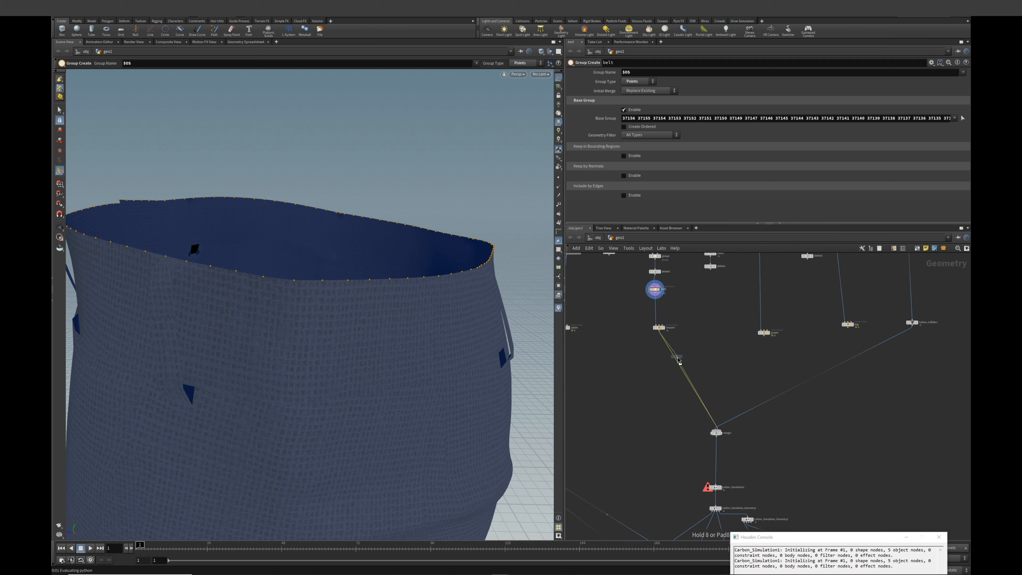
{"action": "left_click", "coordinate": [679, 366]}
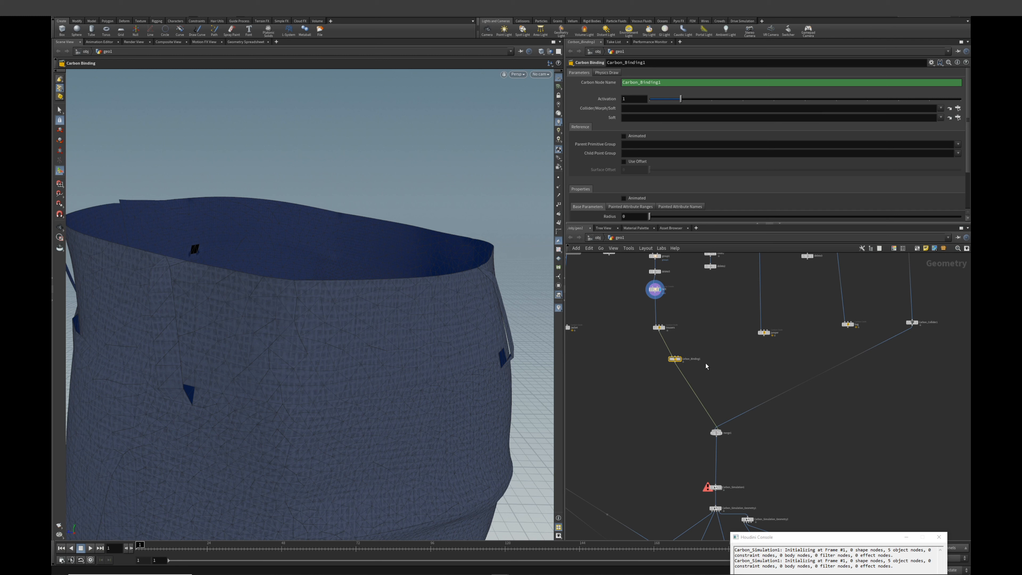
- Bind Carbon_Collider1 to the trousers as Soft object, set the Child Point Group to belt, and rename the binding node Carbon_Binding_belt
{"action": "left_click", "coordinate": [958, 108]}
{"action": "double_click", "coordinate": [919, 103]}
{"action": "left_click", "coordinate": [958, 117]}
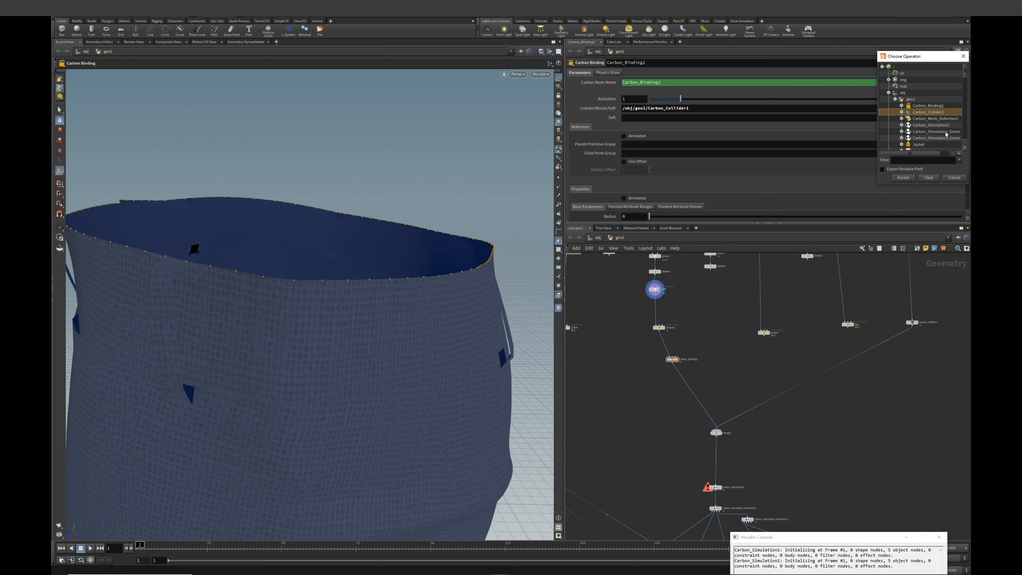
{"action": "scroll", "coordinate": [917, 120], "scroll_direction": "down", "scroll_amount": 5}
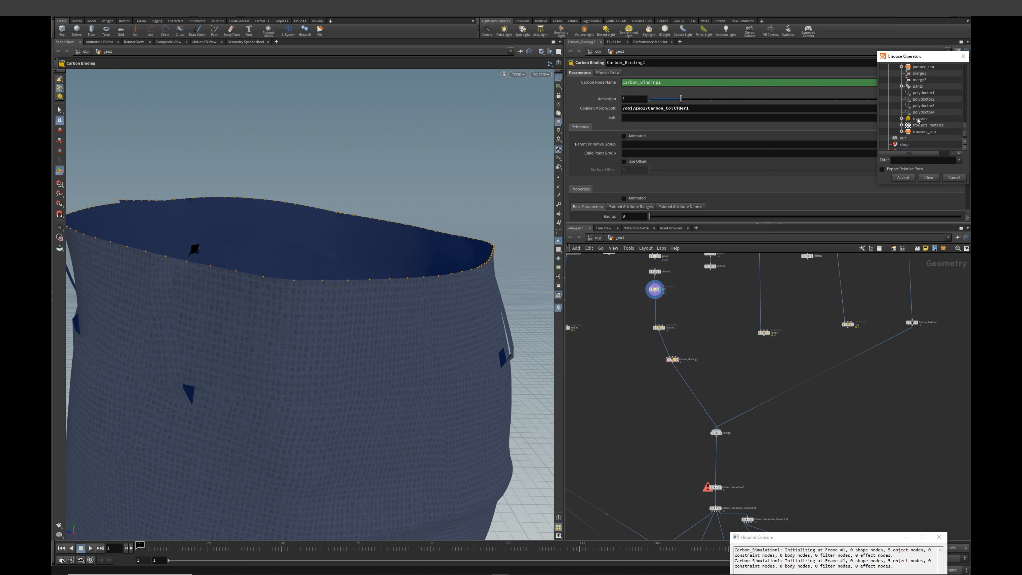
{"action": "double_click", "coordinate": [919, 119]}
{"action": "left_click", "coordinate": [965, 164]}
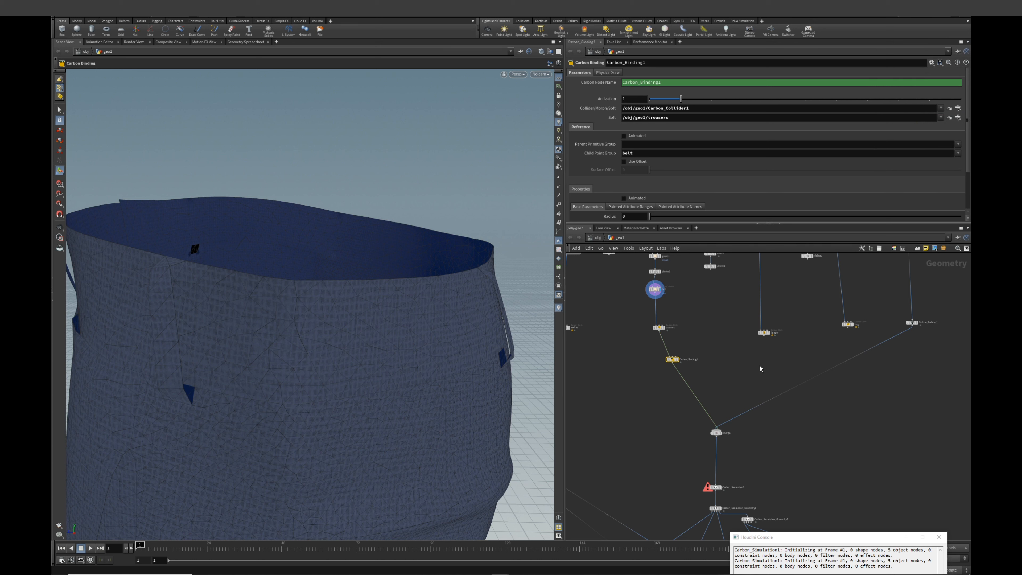
{"action": "double_click", "coordinate": [692, 360]}
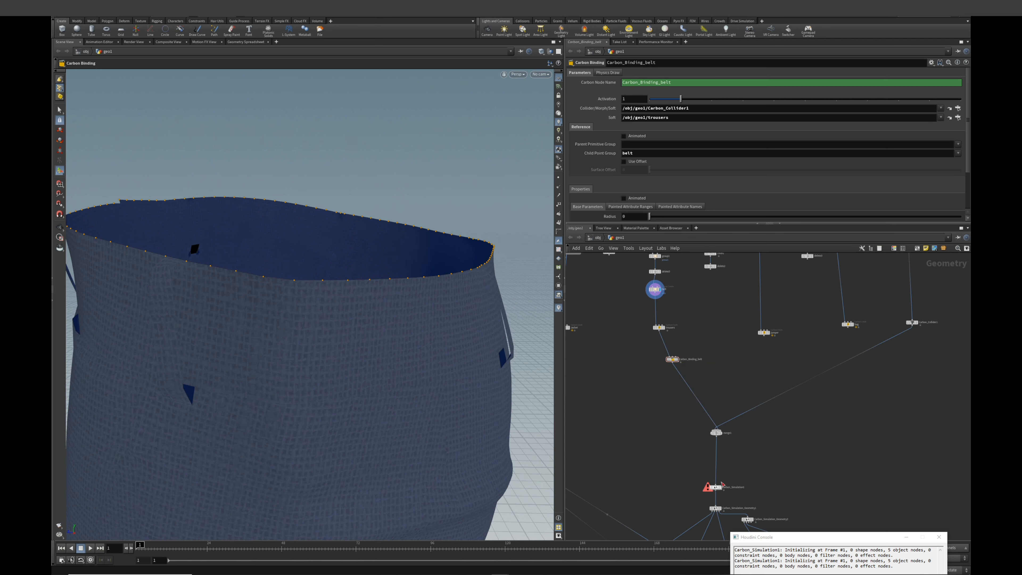
- Display merge1's output and enable Physics Draw on Carbon_Simulation1
{"action": "scroll", "coordinate": [736, 456], "scroll_direction": "down", "scroll_amount": 1}
{"action": "middle_click_drag", "start_coordinate": [737, 457], "coordinate": [702, 374]}
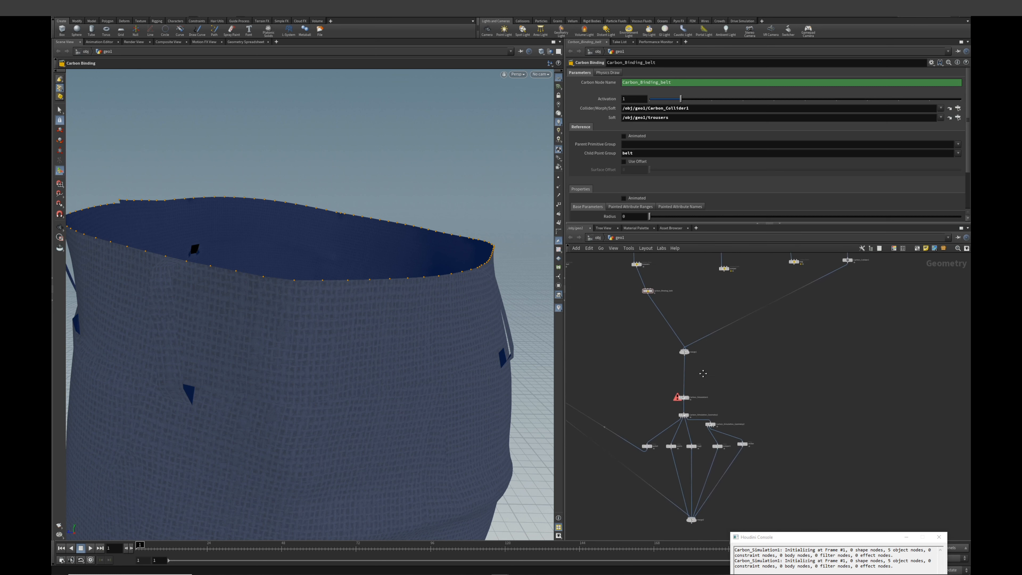
{"action": "left_click", "coordinate": [689, 354]}
{"action": "scroll", "coordinate": [692, 403], "scroll_direction": "up", "scroll_amount": 5}
{"action": "scroll", "coordinate": [708, 421], "scroll_direction": "down", "scroll_amount": 1}
{"action": "left_click", "coordinate": [678, 400]}
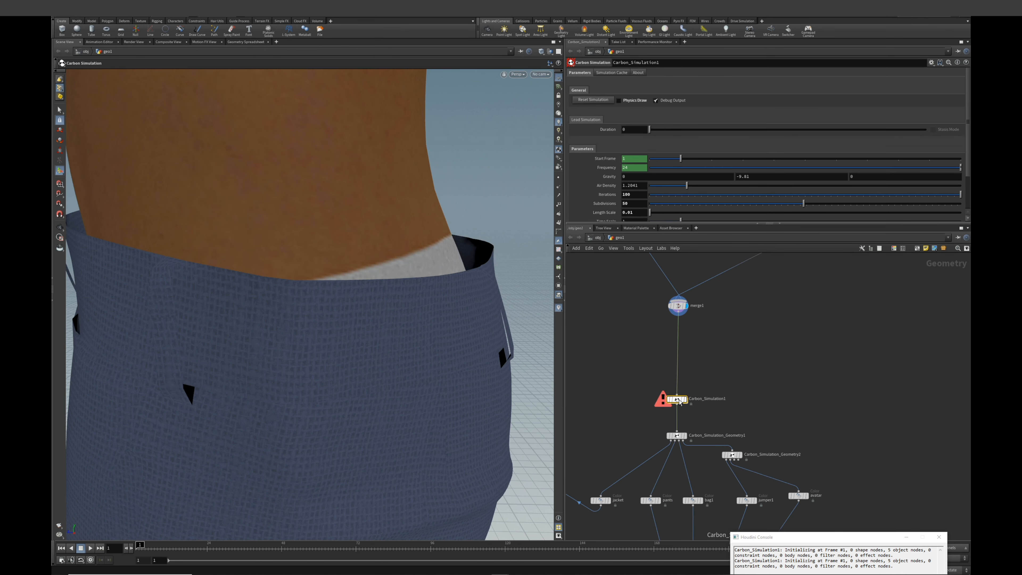
{"action": "left_click", "coordinate": [632, 100]}
- Open Carbon_Simulation1's parameters in a separate window and inspect the physics drawing of the trousers and belt binding
{"action": "right_click", "coordinate": [680, 400]}
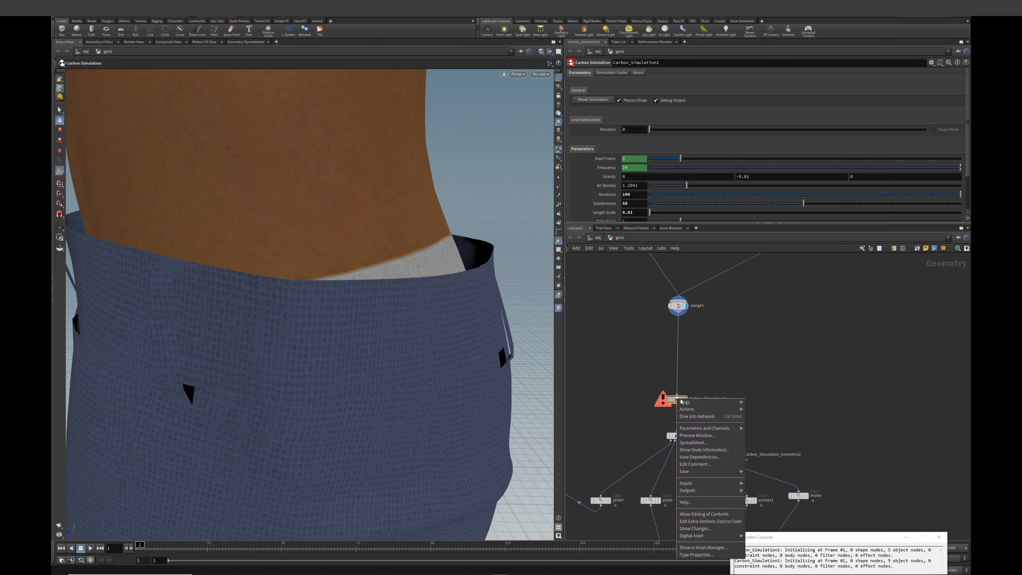
{"action": "mouse_move", "coordinate": [704, 428]}
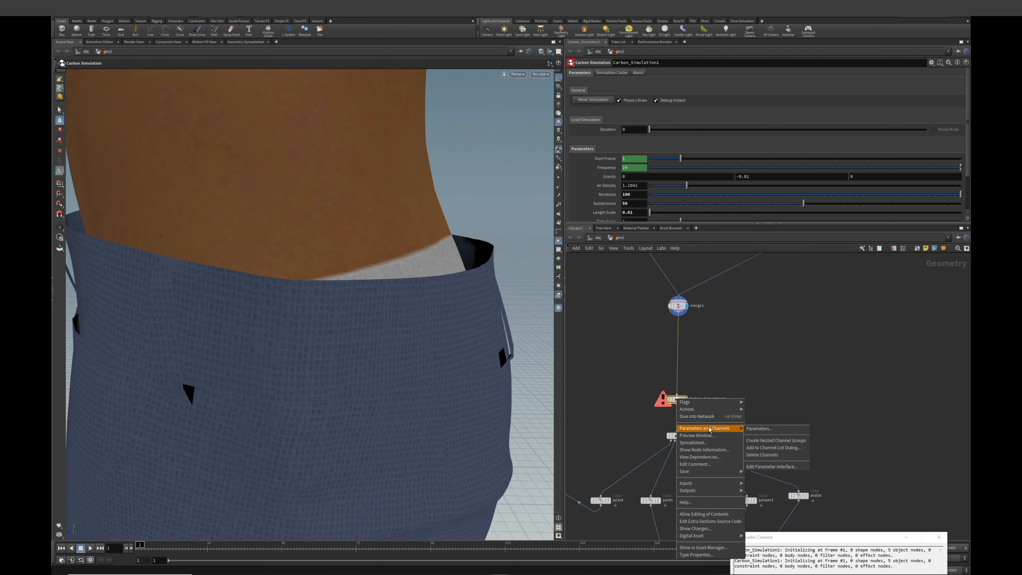
{"action": "left_click", "coordinate": [764, 428]}
{"action": "left_click", "coordinate": [491, 108]}
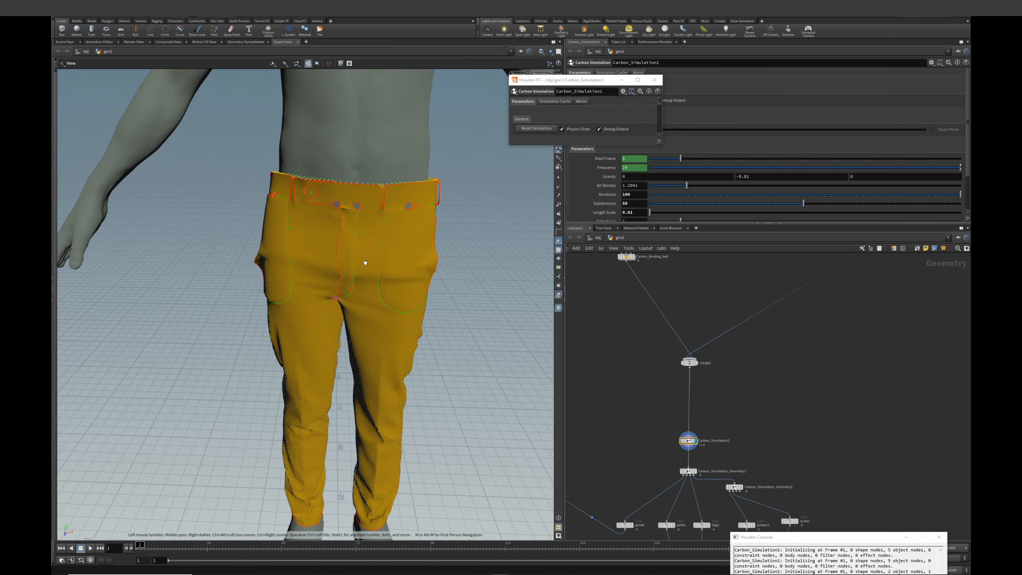
{"action": "left_click_drag", "start_coordinate": [365, 263], "coordinate": [377, 254]}
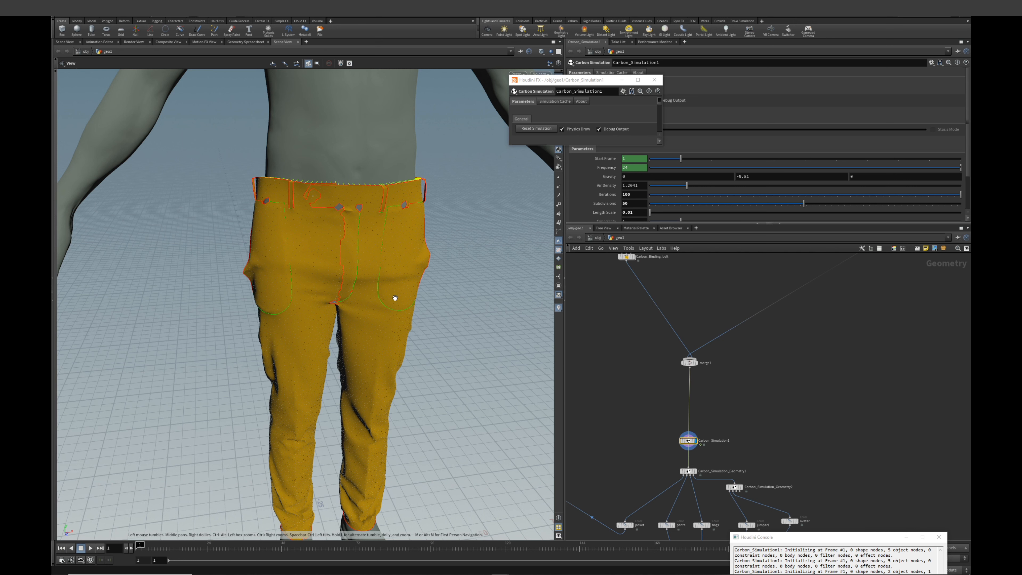
{"action": "scroll", "coordinate": [395, 297], "scroll_direction": "up", "scroll_amount": 8}
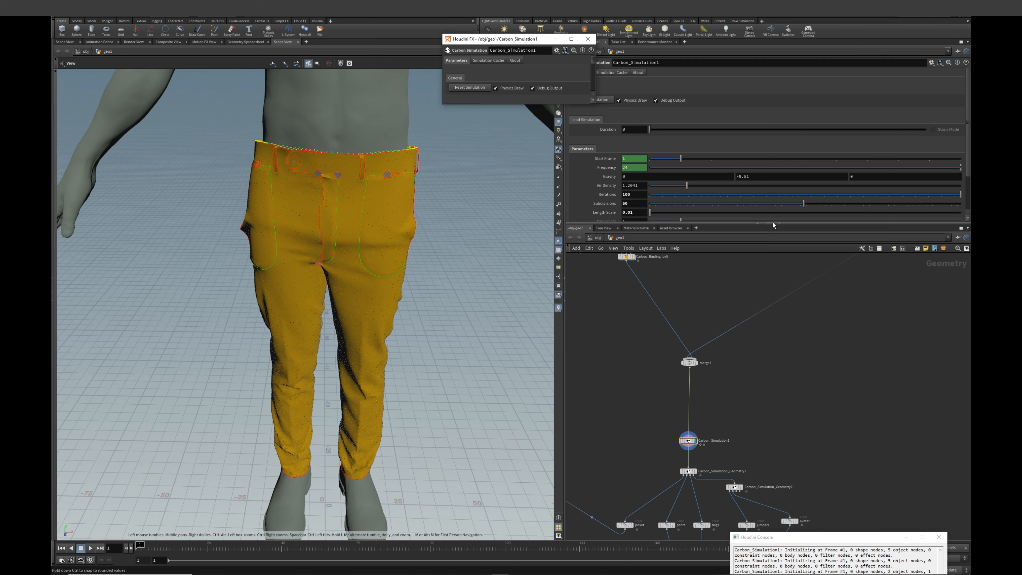
- Expand the view of Carbon_Simulation1's parameters, review Iterations and Subdivisions, and run the first frames of the simulation
{"action": "left_click_drag", "start_coordinate": [781, 229], "coordinate": [788, 279]}
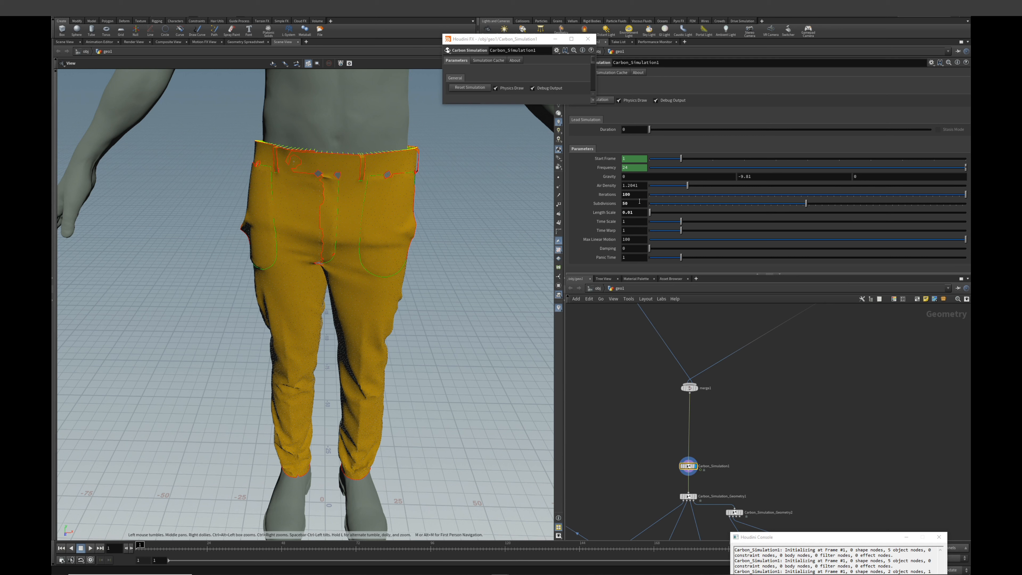
{"action": "left_click_drag", "start_coordinate": [633, 195], "coordinate": [622, 195]}
{"action": "left_click", "coordinate": [636, 208]}
{"action": "key", "text": "Tab"}
{"action": "left_click", "coordinate": [133, 549]}
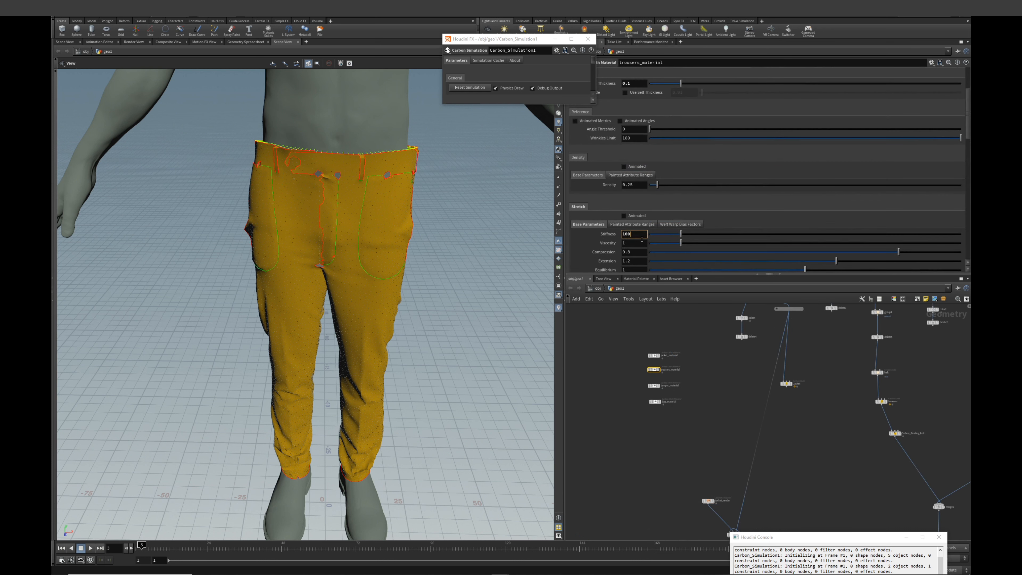
- Set the Stretch Stiffness of trousers_material to 1000 and review its density and collision thickness
{"action": "key", "text": "Return"}
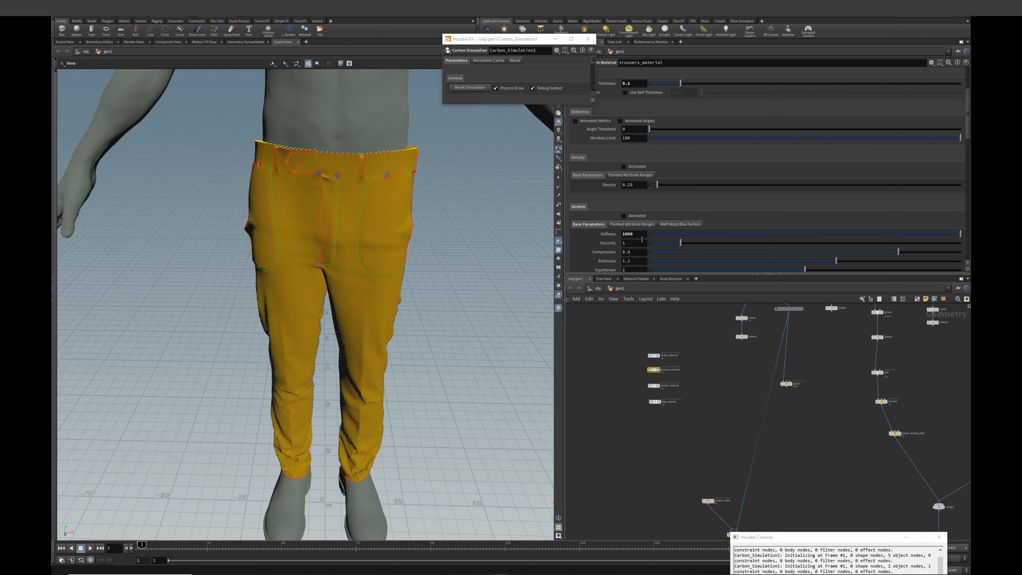
{"action": "left_click", "coordinate": [643, 189]}
{"action": "left_click", "coordinate": [639, 83]}
{"action": "left_click_drag", "start_coordinate": [539, 39], "coordinate": [495, 26]}
{"action": "scroll", "coordinate": [649, 86], "scroll_direction": "down", "scroll_amount": 5}
{"action": "left_click", "coordinate": [638, 161]}
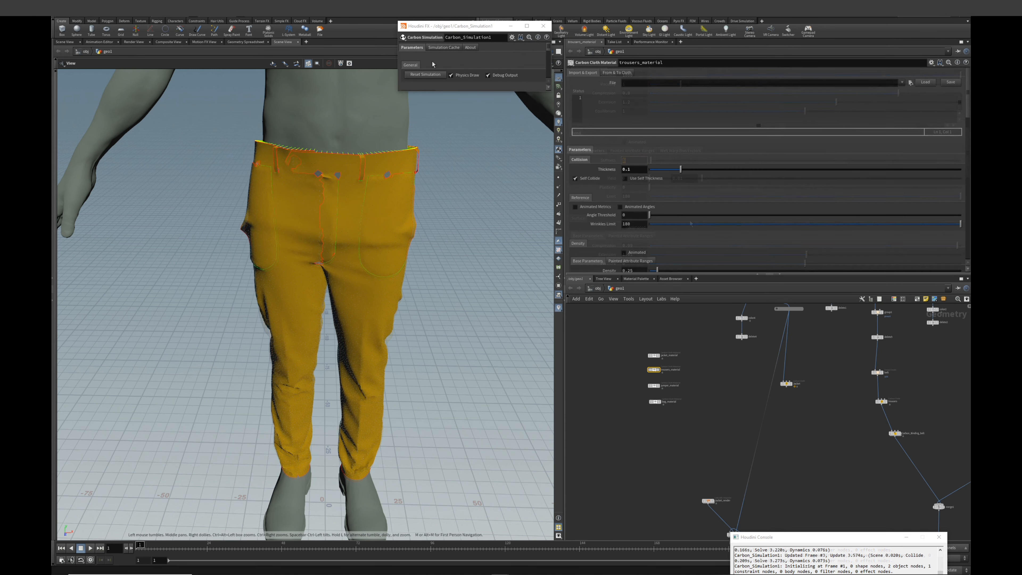
- Reset and play the trousers simulation, and turn off Physics Draw to inspect the simulated trousers on the avatar
{"action": "left_click", "coordinate": [435, 75]}
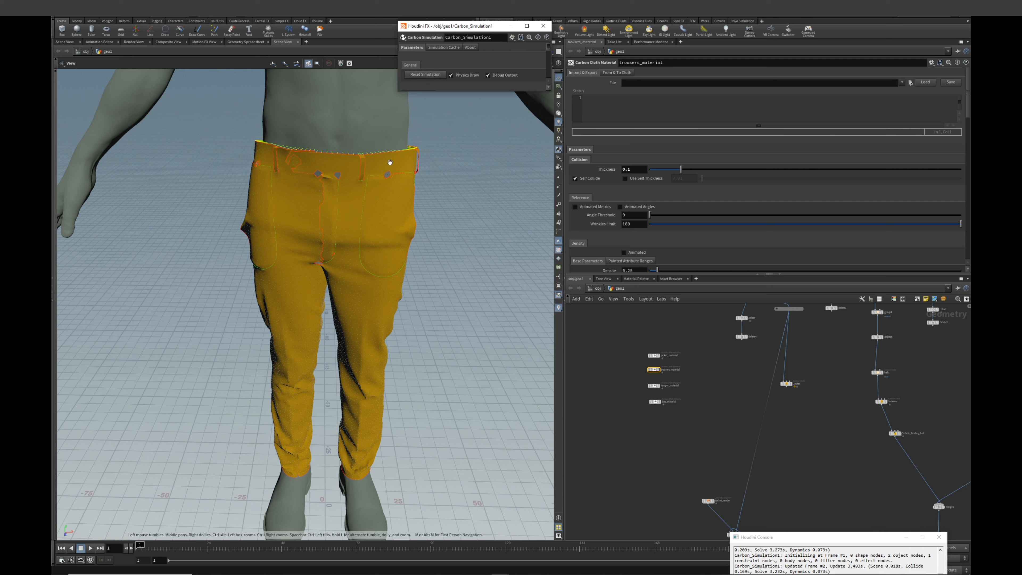
{"action": "left_click", "coordinate": [90, 548]}
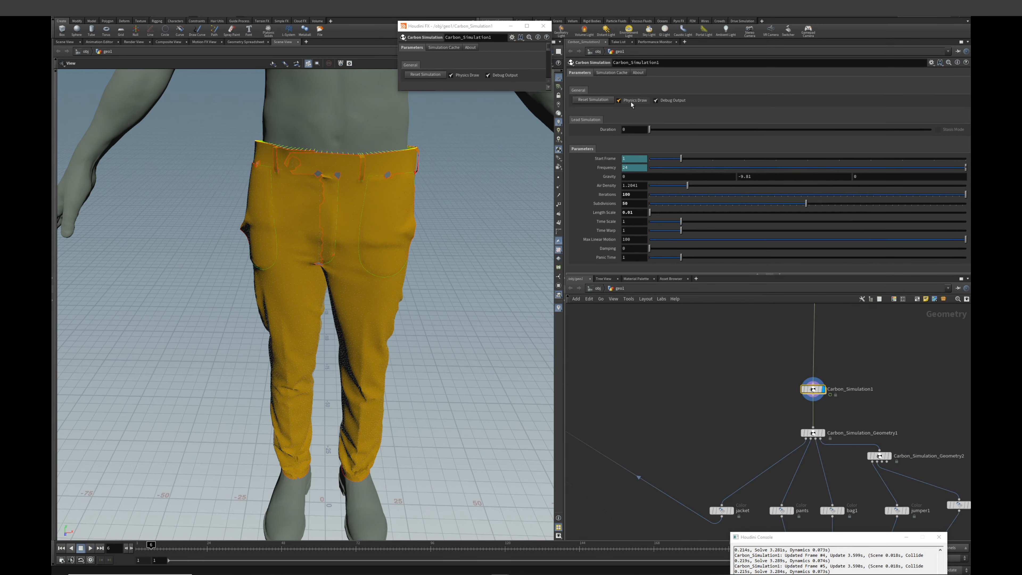
{"action": "left_click", "coordinate": [631, 102]}
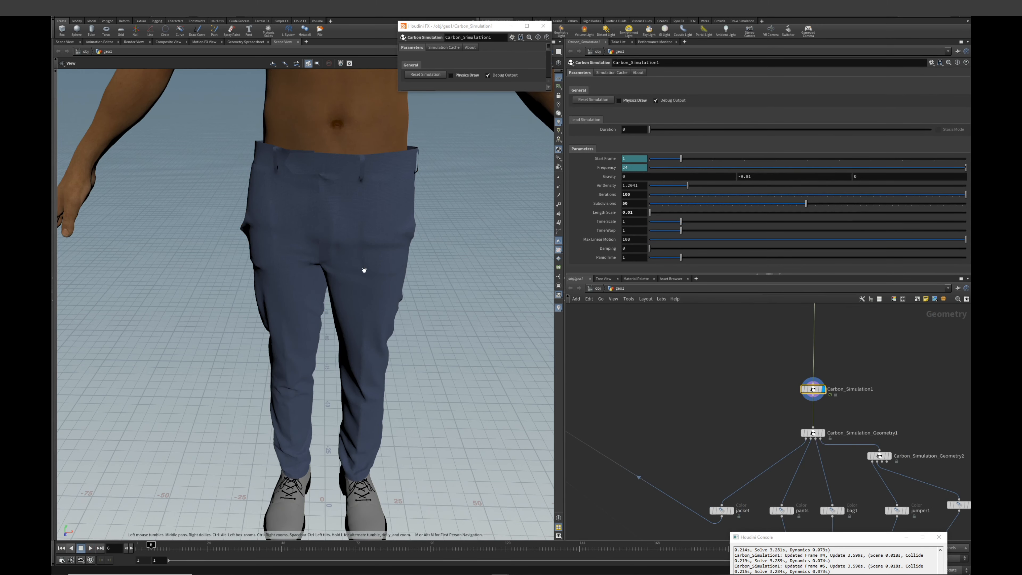
{"action": "left_click_drag", "start_coordinate": [365, 281], "coordinate": [402, 170]}
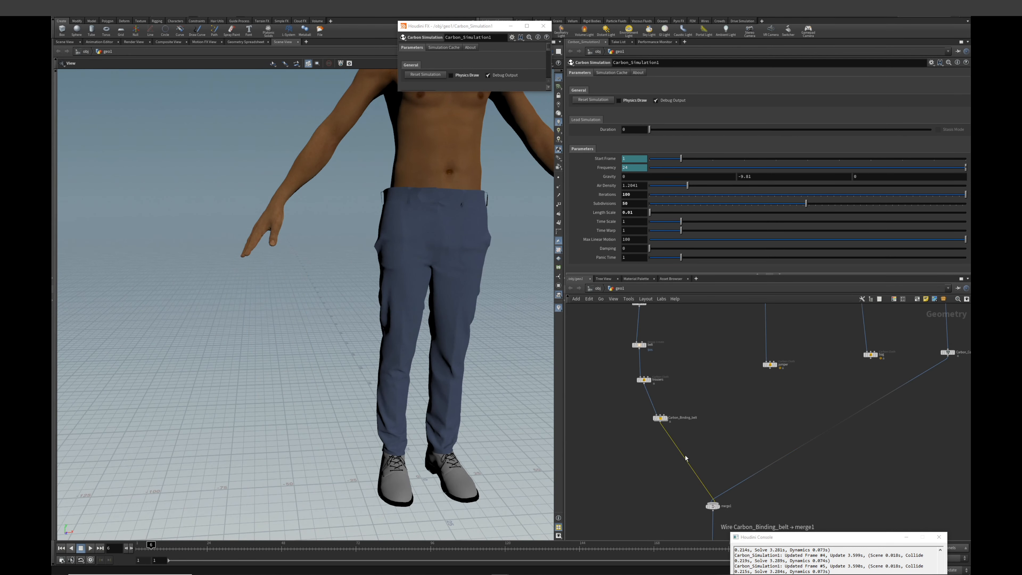
- Disconnect Carbon_Binding_belt from merge1 and wire the jumper cloth node into merge1 instead
{"action": "left_click", "coordinate": [686, 458]}
{"action": "key", "text": "Delete"}
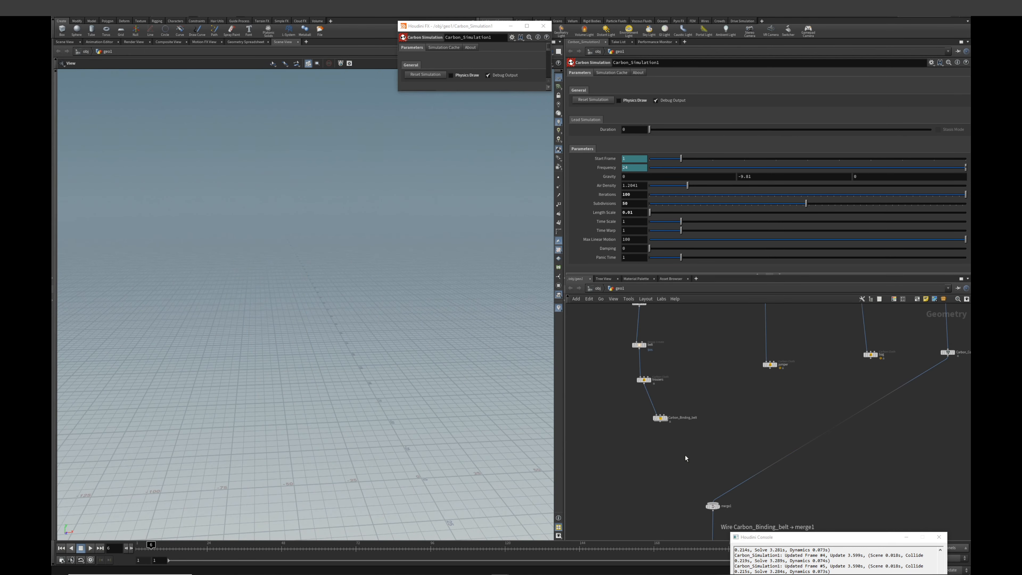
{"action": "left_click_drag", "start_coordinate": [770, 367], "coordinate": [716, 501]}
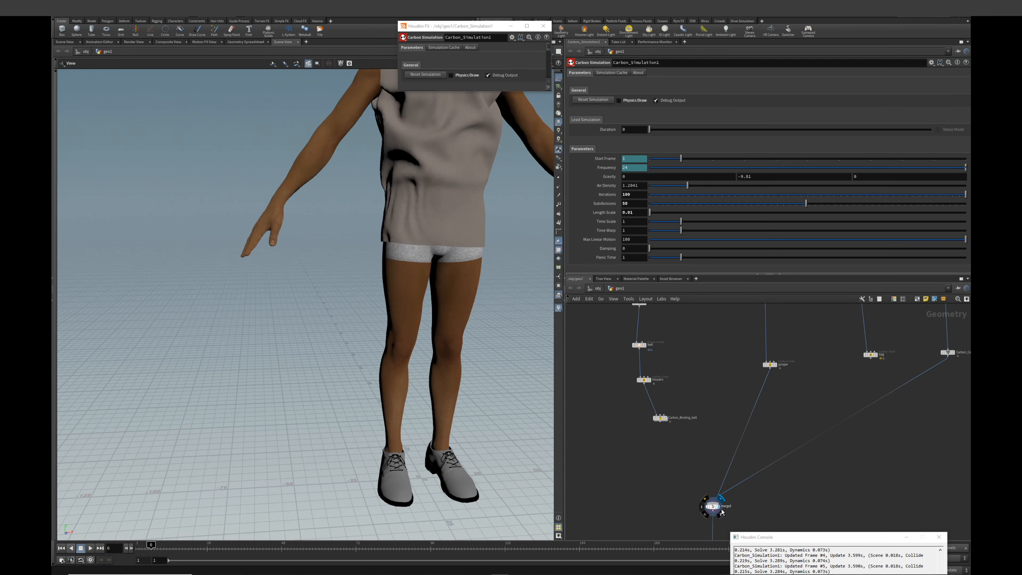
{"action": "scroll", "coordinate": [421, 341], "scroll_direction": "down", "scroll_amount": 2}
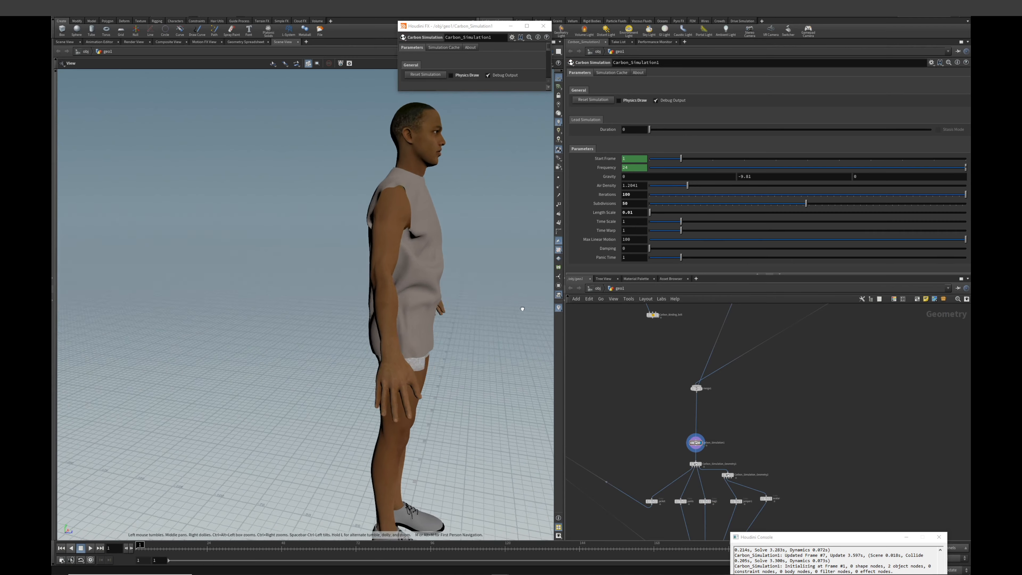
- Examine the jumper's shape on the avatar from the side and its neckline in the physics drawing
{"action": "left_click_drag", "start_coordinate": [522, 309], "coordinate": [315, 281]}
{"action": "left_click_drag", "start_coordinate": [338, 287], "coordinate": [420, 304]}
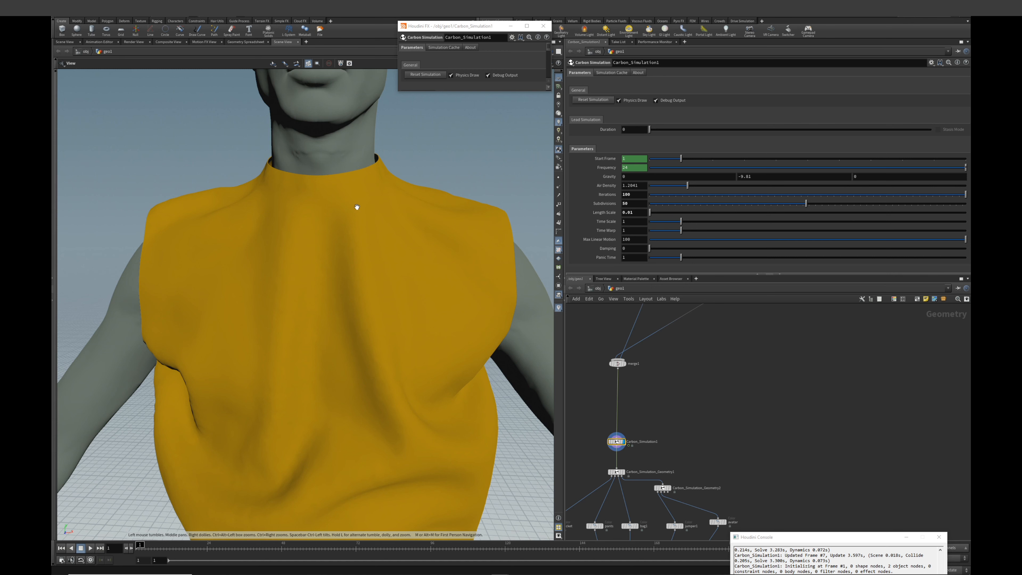
{"action": "left_click_drag", "start_coordinate": [328, 187], "coordinate": [332, 209]}
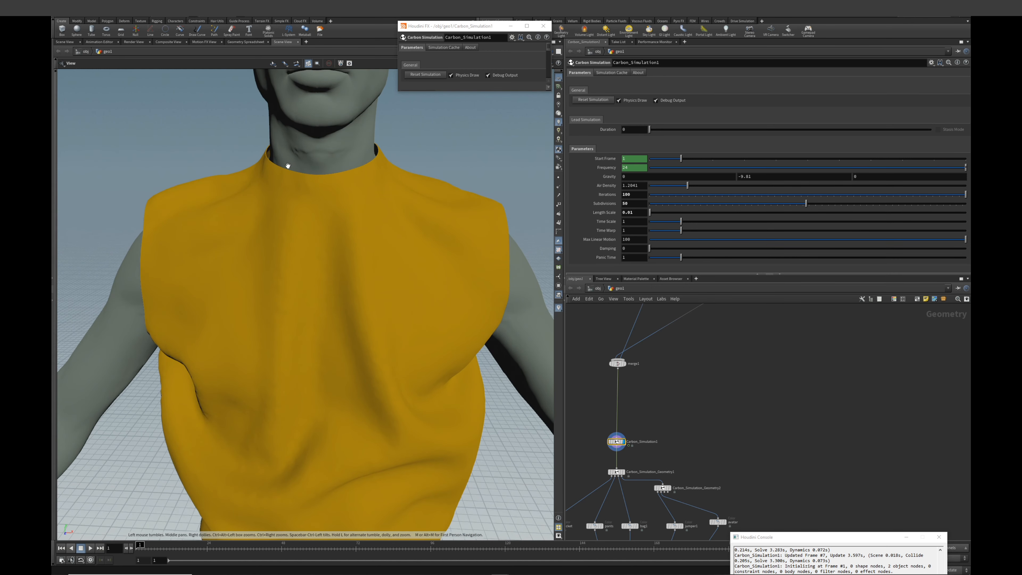
{"action": "scroll", "coordinate": [288, 165], "scroll_direction": "up", "scroll_amount": 5}
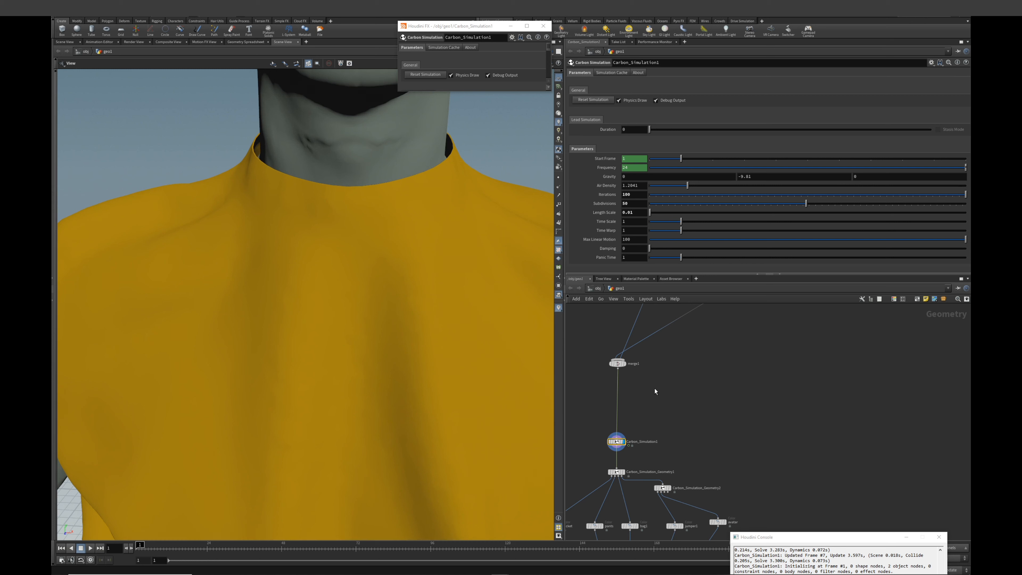
- Open jumper_material and edit its collision Thickness
{"action": "scroll", "coordinate": [654, 388], "scroll_direction": "down", "scroll_amount": 3}
{"action": "middle_click_drag", "start_coordinate": [655, 388], "coordinate": [880, 395]}
{"action": "scroll", "coordinate": [667, 382], "scroll_direction": "down", "scroll_amount": 5}
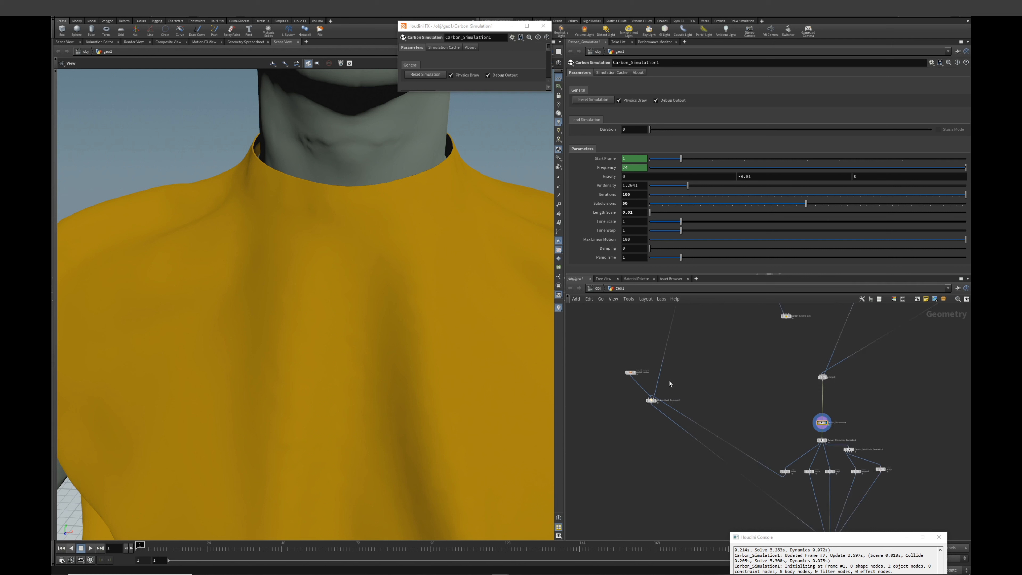
{"action": "middle_click_drag", "start_coordinate": [668, 384], "coordinate": [707, 434]}
{"action": "scroll", "coordinate": [669, 375], "scroll_direction": "up", "scroll_amount": 5}
{"action": "scroll", "coordinate": [670, 375], "scroll_direction": "up", "scroll_amount": 3}
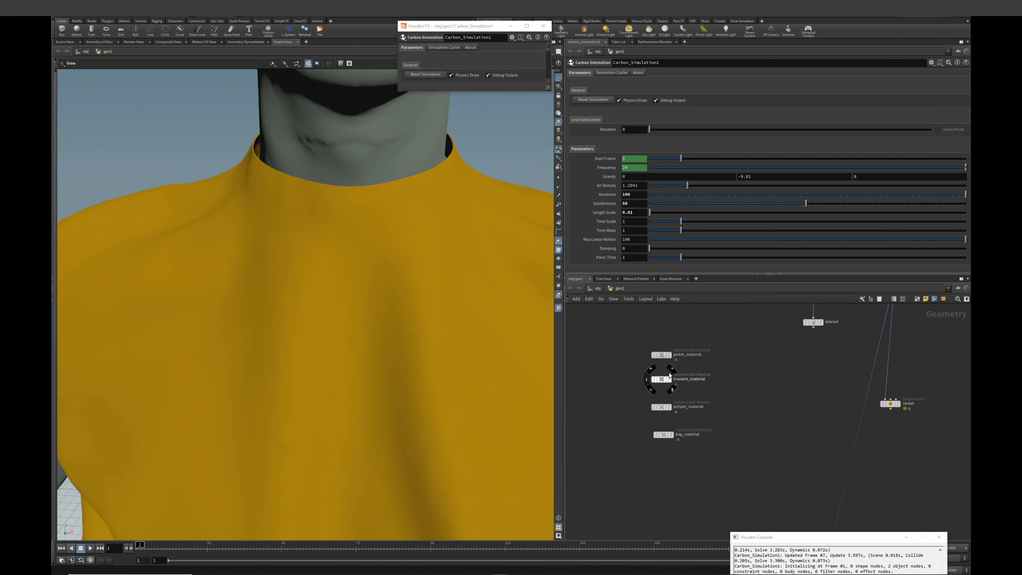
{"action": "left_click", "coordinate": [665, 407]}
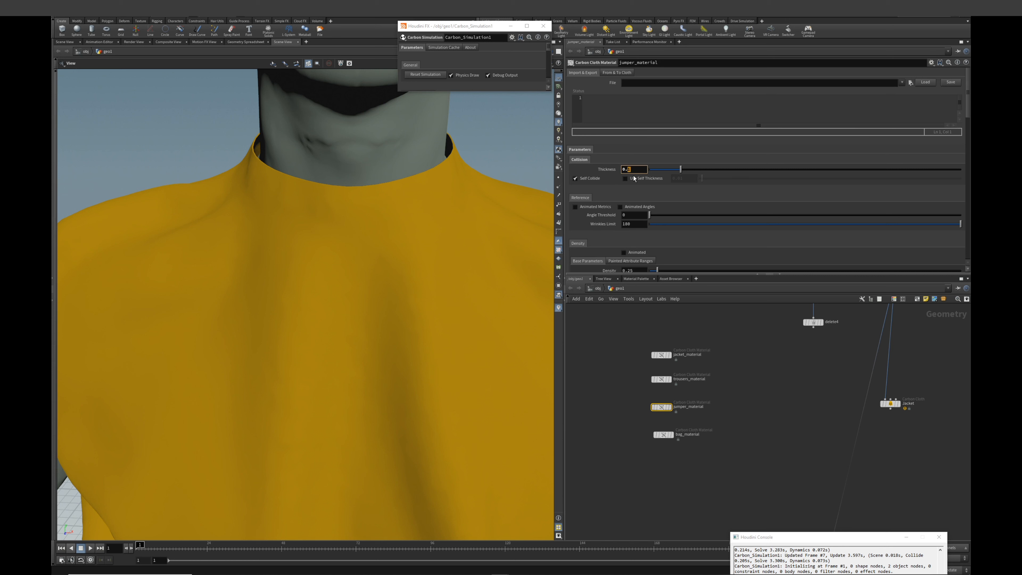
{"action": "key", "text": "Return"}
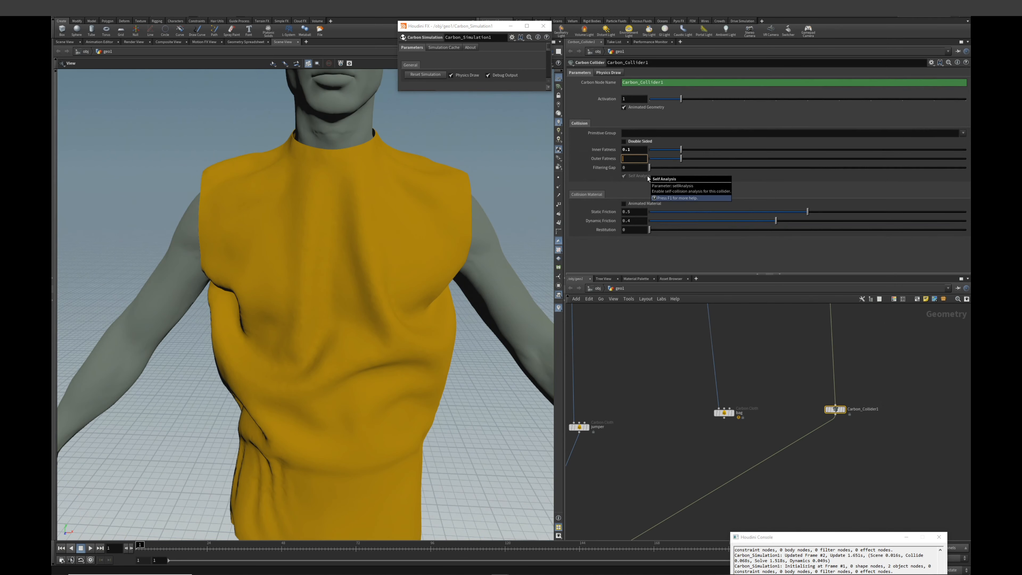
- Try an Outer Fatness of 0.5 on Carbon_Collider1, reset the simulation, and inspect the jumper on the avatar
{"action": "key", "text": "Return"}
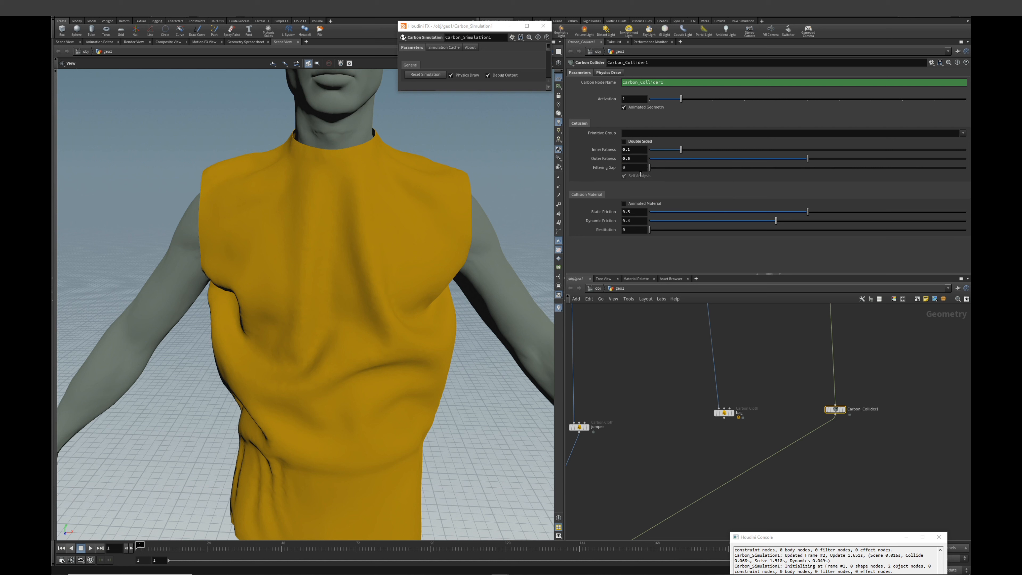
{"action": "left_click", "coordinate": [440, 74]}
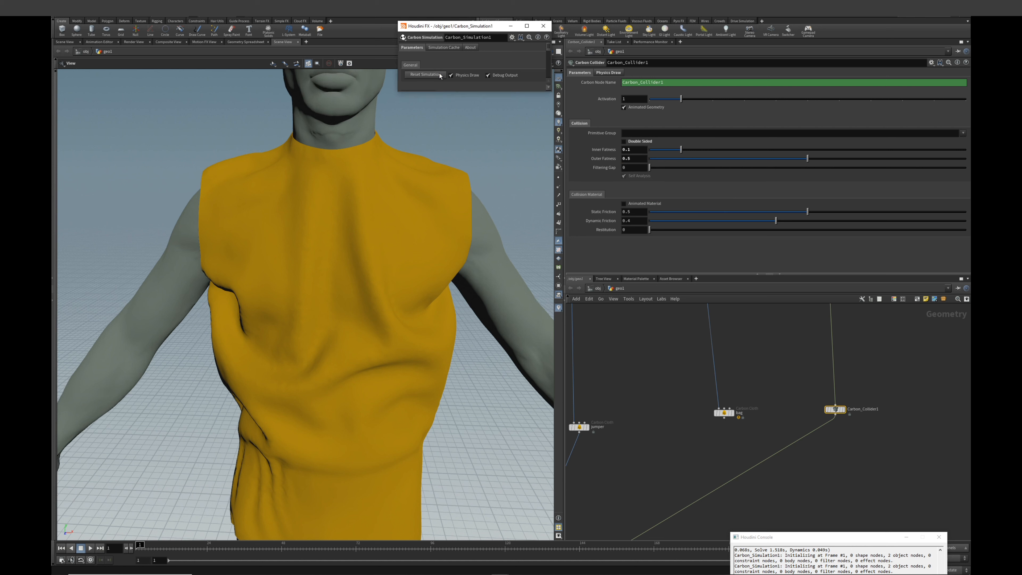
{"action": "left_click_drag", "start_coordinate": [439, 225], "coordinate": [452, 245]}
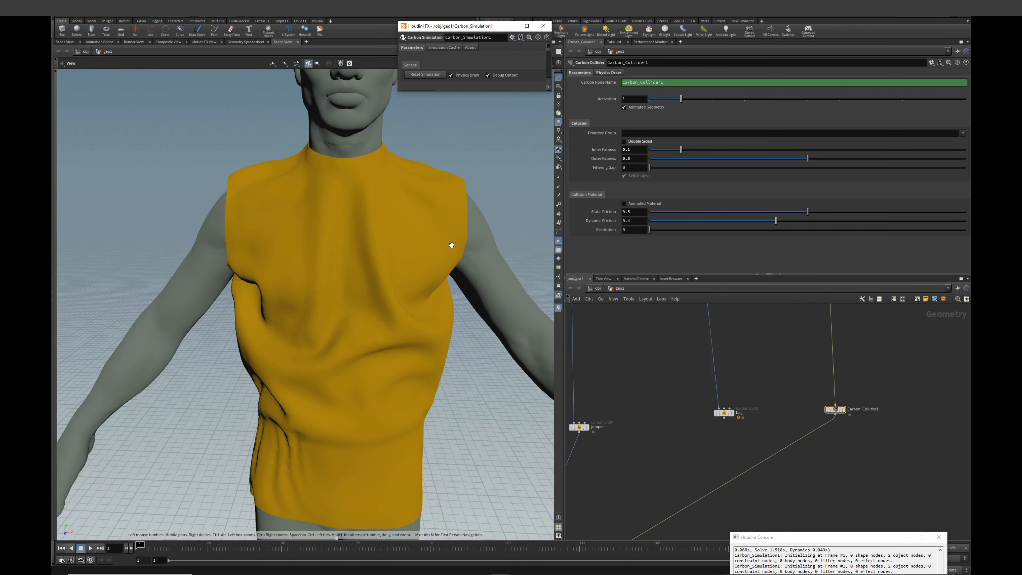
{"action": "scroll", "coordinate": [451, 245], "scroll_direction": "down", "scroll_amount": 4}
{"action": "left_click_drag", "start_coordinate": [517, 262], "coordinate": [523, 240]}
{"action": "left_click_drag", "start_coordinate": [523, 240], "coordinate": [526, 254]}
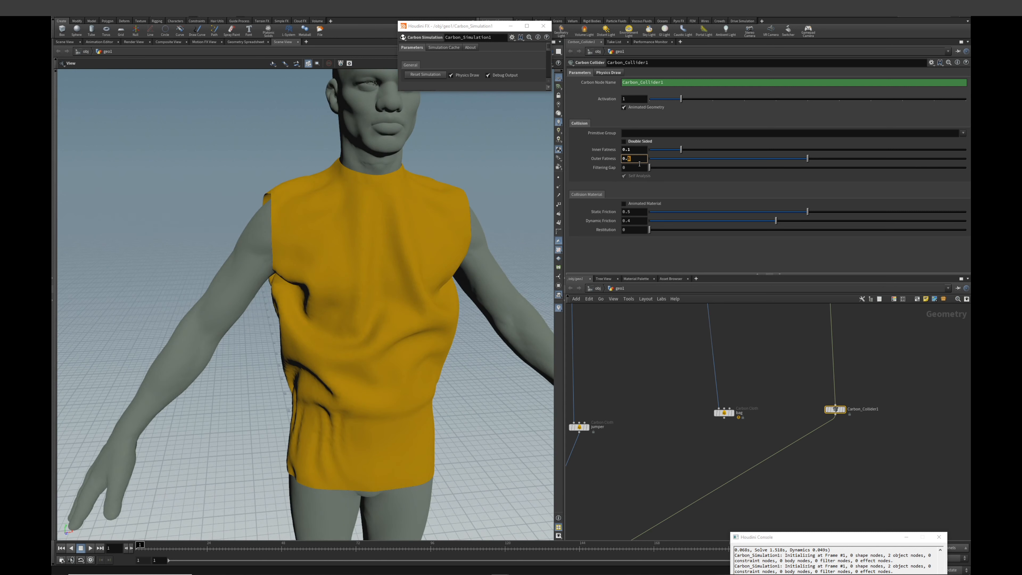
- Try raising the collider's Outer Fatness to 0.7 and reset the simulation
{"action": "type", "text": "7"}
{"action": "key", "text": "Return"}
{"action": "left_click", "coordinate": [425, 74]}
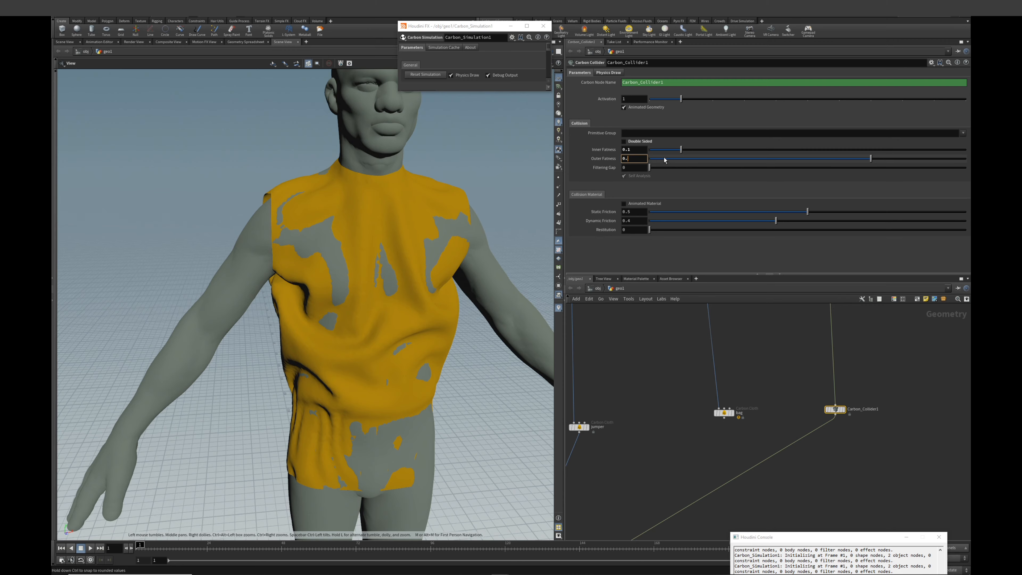
- Set the collider's Outer Fatness to 0.6, then reset and play the jumper simulation
{"action": "key", "text": "Return"}
{"action": "left_click", "coordinate": [425, 74]}
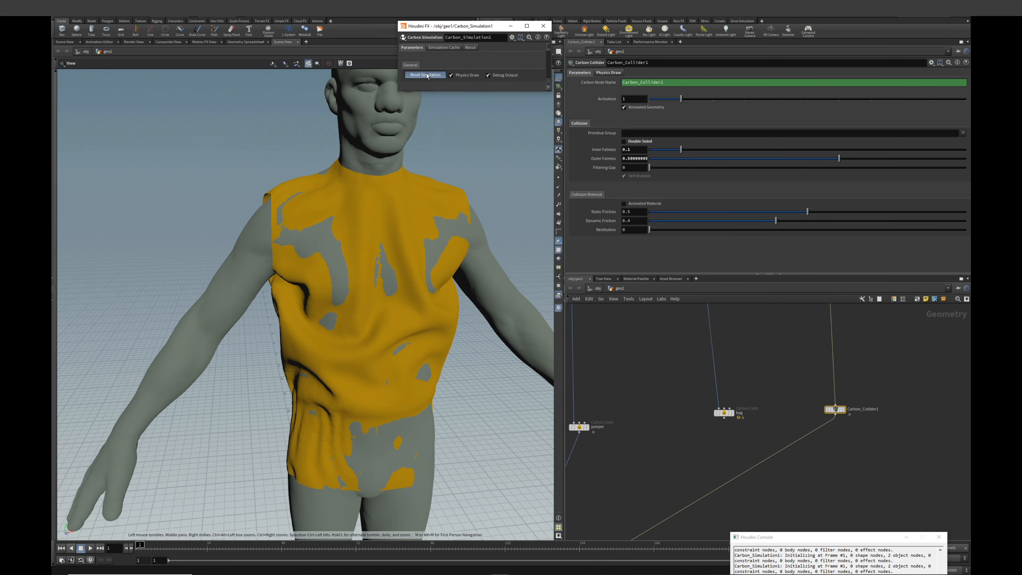
{"action": "left_click_drag", "start_coordinate": [411, 245], "coordinate": [406, 301]}
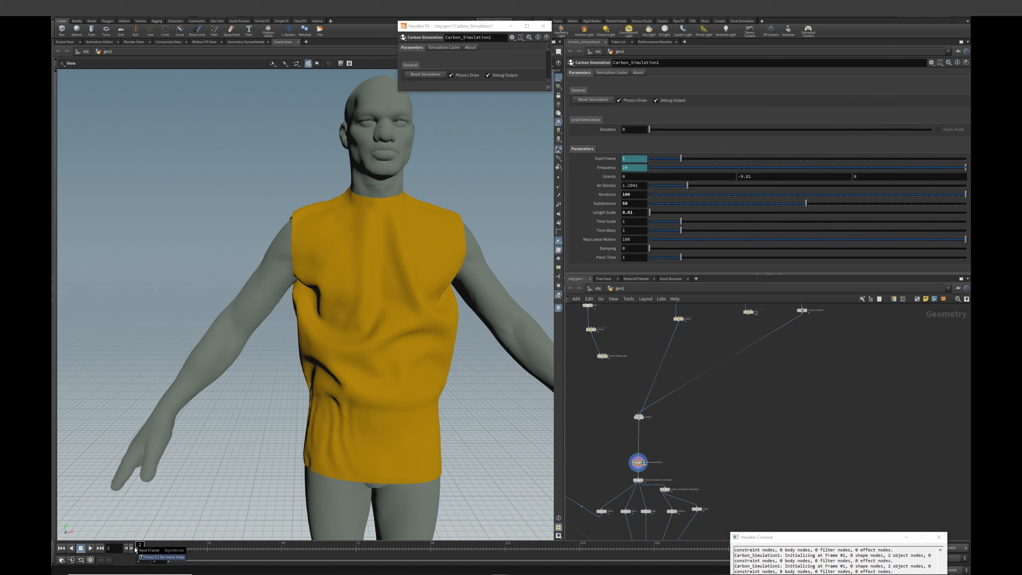
{"action": "left_click", "coordinate": [92, 549]}
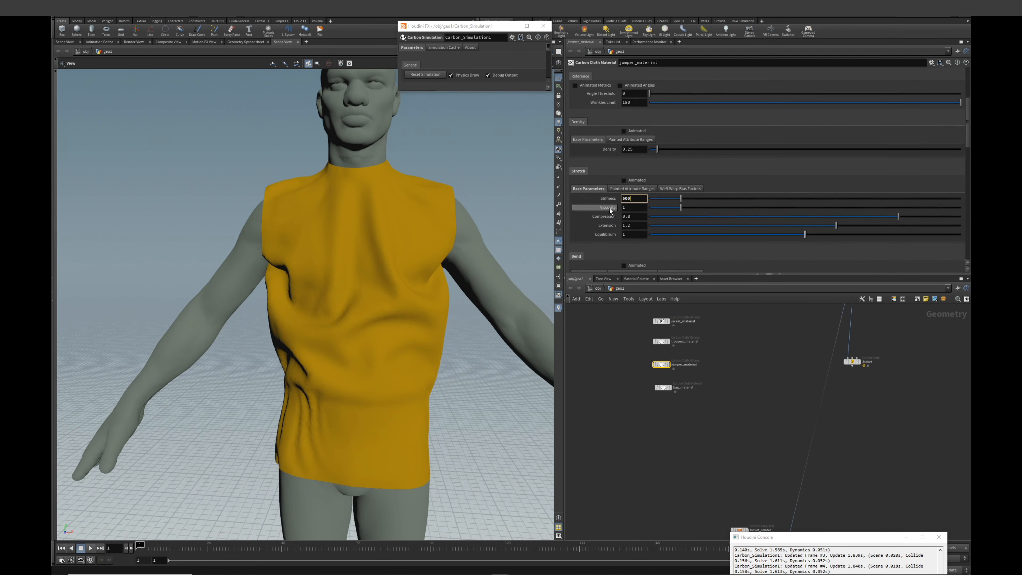
- Set jumper_material's Stretch Stiffness to 500 and Bend Stiffness to 10, and play the simulation
{"action": "key", "text": "Return"}
{"action": "scroll", "coordinate": [640, 228], "scroll_direction": "down", "scroll_amount": 3}
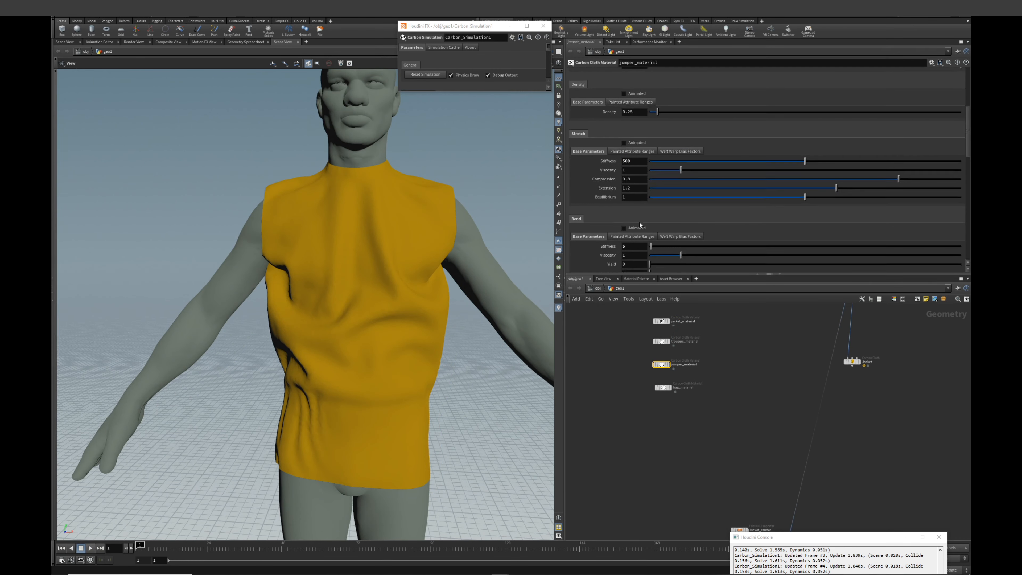
{"action": "key", "text": "Return"}
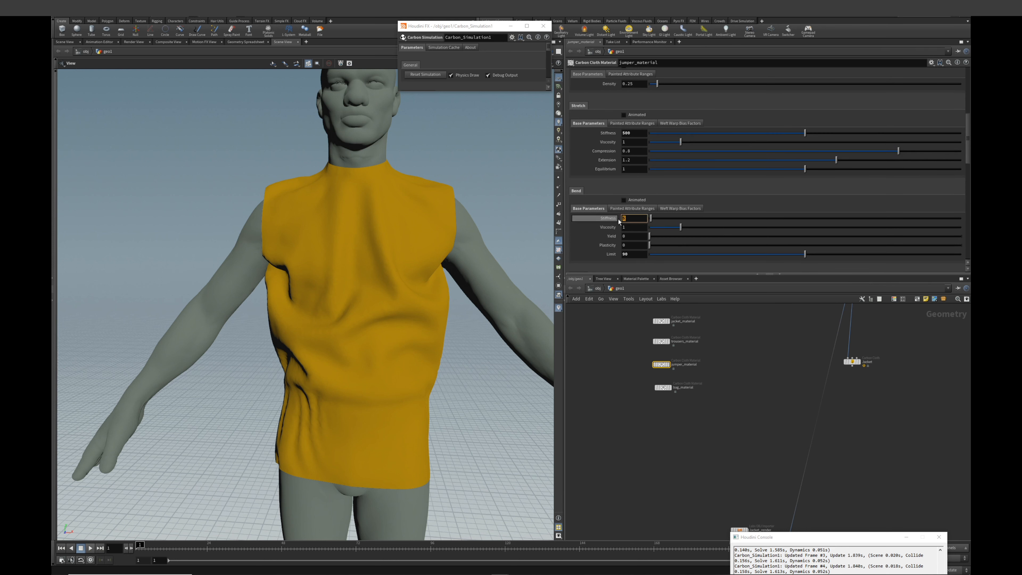
{"action": "type", "text": "10"}
{"action": "key", "text": "Return"}
{"action": "left_click", "coordinate": [90, 548]}
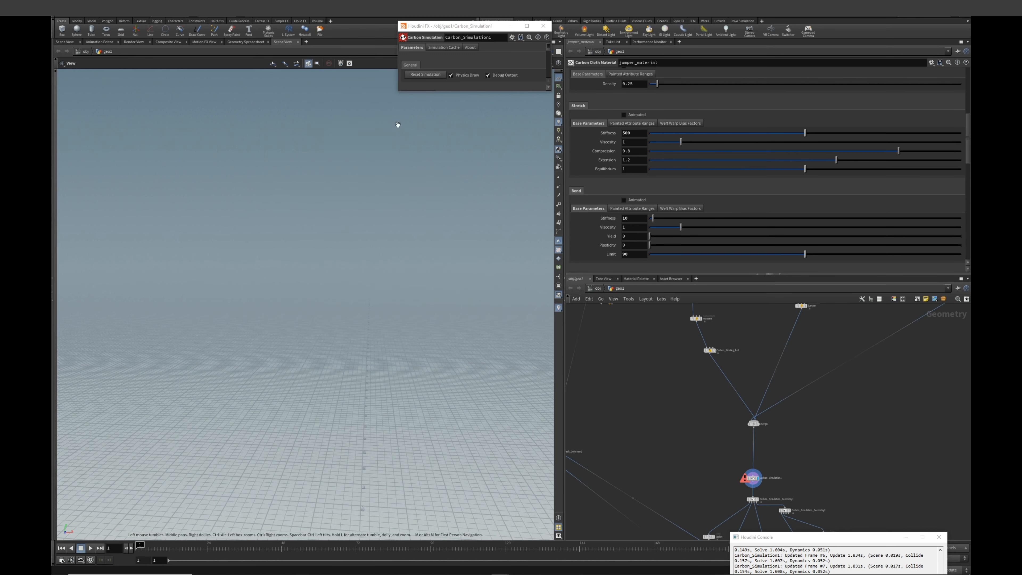
- Reset the simulation with jumper and trousers together and examine where the two garments intersect around the waist
{"action": "left_click", "coordinate": [435, 74]}
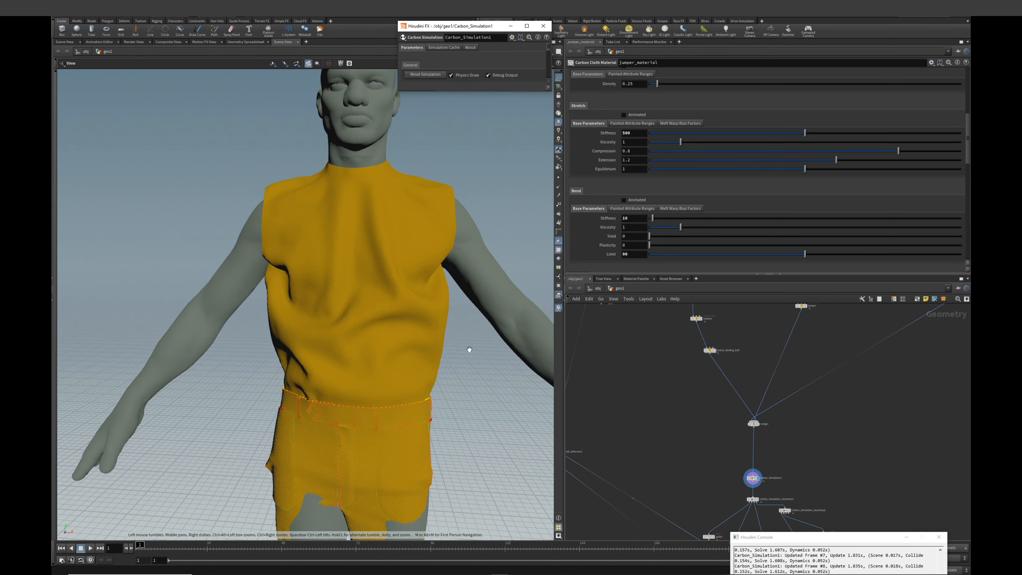
{"action": "scroll", "coordinate": [394, 412], "scroll_direction": "up", "scroll_amount": 5}
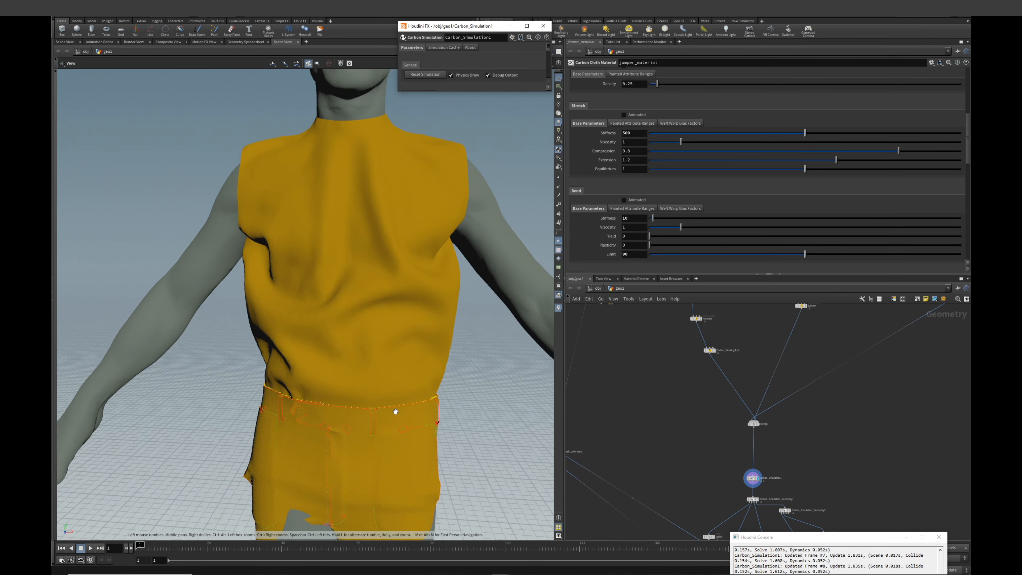
{"action": "scroll", "coordinate": [401, 403], "scroll_direction": "up", "scroll_amount": 2}
{"action": "left_click_drag", "start_coordinate": [505, 392], "coordinate": [370, 346]}
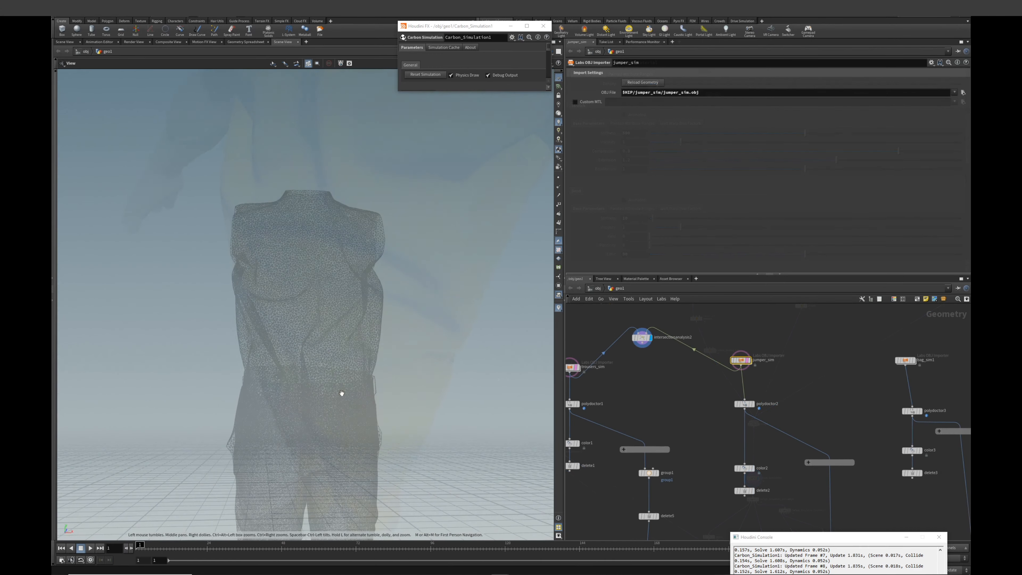
{"action": "scroll", "coordinate": [342, 393], "scroll_direction": "up", "scroll_amount": 5}
{"action": "mouse_move", "coordinate": [332, 393]}
{"action": "left_mouse_down"}
{"action": "mouse_move", "coordinate": [321, 388]}
{"action": "mouse_move", "coordinate": [586, 381]}
{"action": "mouse_move", "coordinate": [552, 395]}
{"action": "mouse_move", "coordinate": [425, 392]}
{"action": "mouse_move", "coordinate": [361, 407]}
{"action": "mouse_move", "coordinate": [342, 384]}
{"action": "left_mouse_up"}
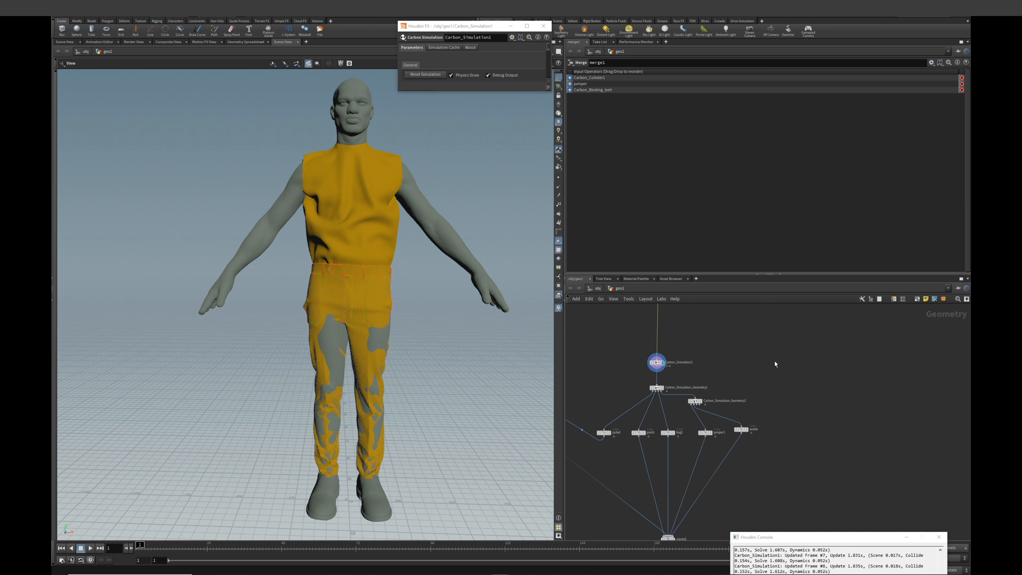
- Paste a copy of the Carbon Collider node and connect it to merge1 as an additional input
{"action": "scroll", "coordinate": [767, 366], "scroll_direction": "down", "scroll_amount": 5}
{"action": "middle_click_drag", "start_coordinate": [805, 353], "coordinate": [693, 433]}
{"action": "scroll", "coordinate": [706, 403], "scroll_direction": "down", "scroll_amount": 2}
{"action": "scroll", "coordinate": [705, 403], "scroll_direction": "up", "scroll_amount": 1}
{"action": "scroll", "coordinate": [698, 411], "scroll_direction": "up", "scroll_amount": 5}
{"action": "key", "text": "ctrl+v"}
{"action": "scroll", "coordinate": [699, 408], "scroll_direction": "down", "scroll_amount": 3}
{"action": "left_click_drag", "start_coordinate": [828, 360], "coordinate": [583, 479]}
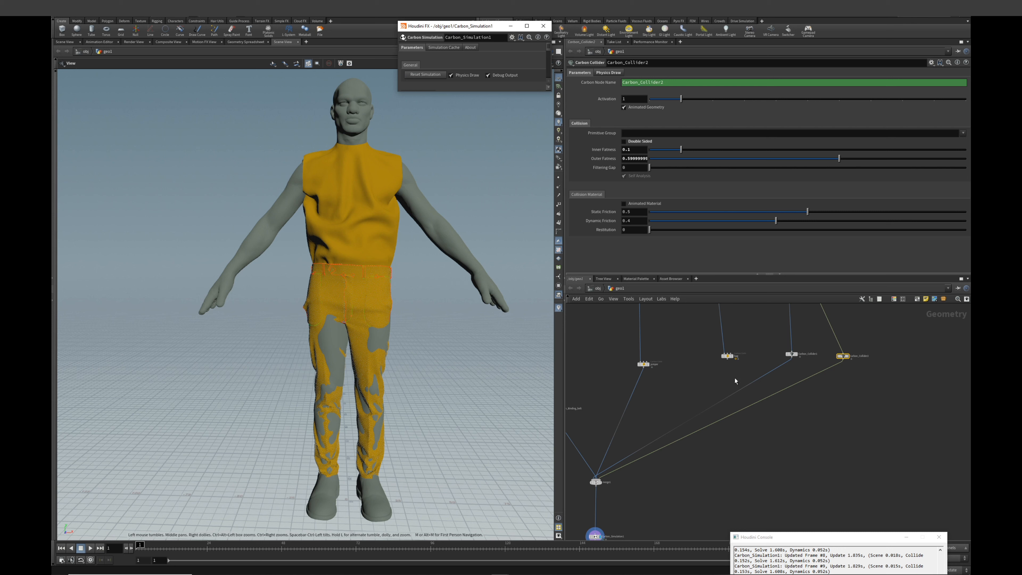
{"action": "scroll", "coordinate": [799, 393], "scroll_direction": "down", "scroll_amount": 2}
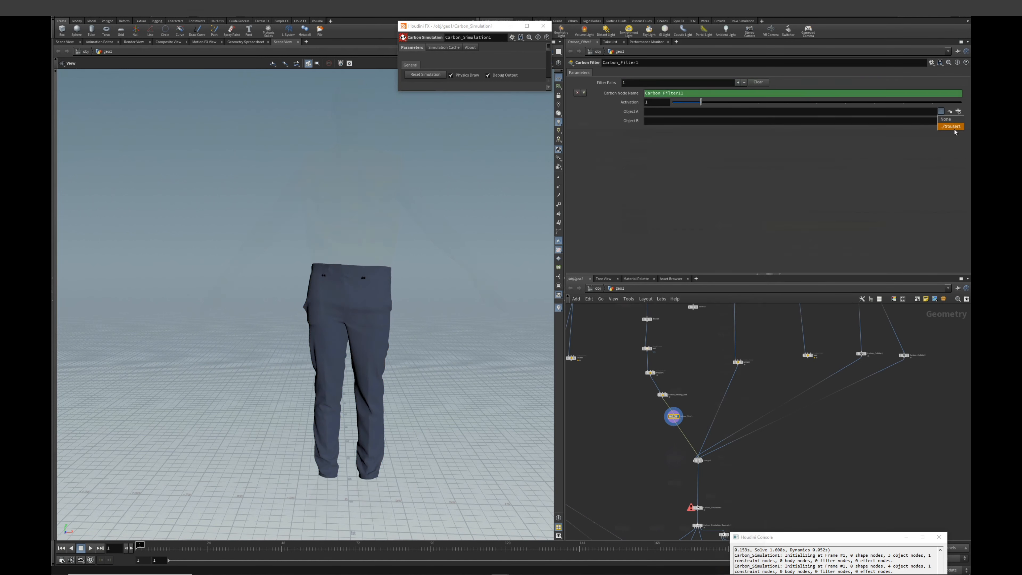
- Set Object A of the Carbon Filter to ../trousers, and bypass the original collider node before resetting the simulation
{"action": "left_click", "coordinate": [955, 128]}
{"action": "left_click", "coordinate": [918, 81]}
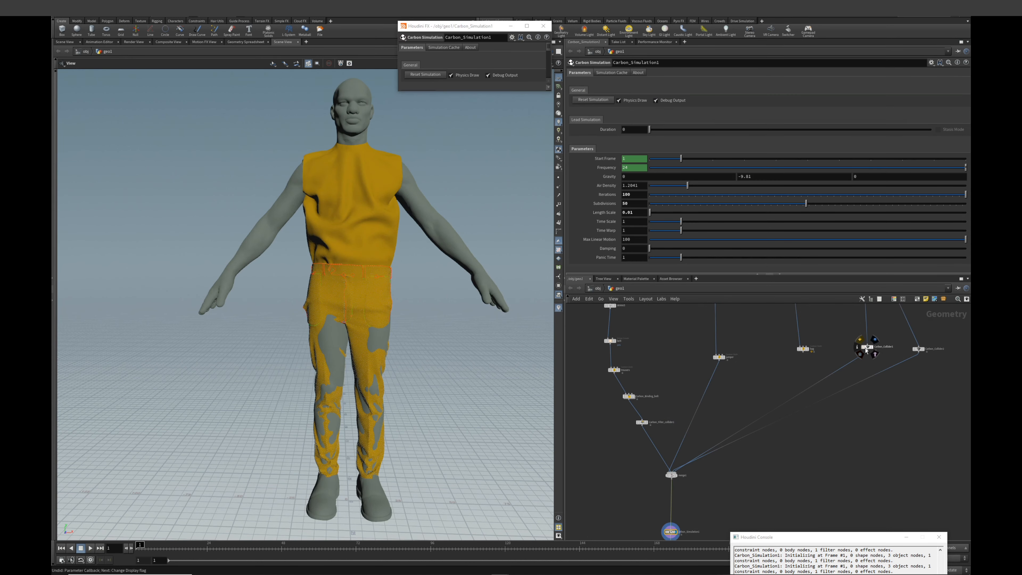
{"action": "left_click", "coordinate": [860, 340]}
{"action": "left_click", "coordinate": [433, 75]}
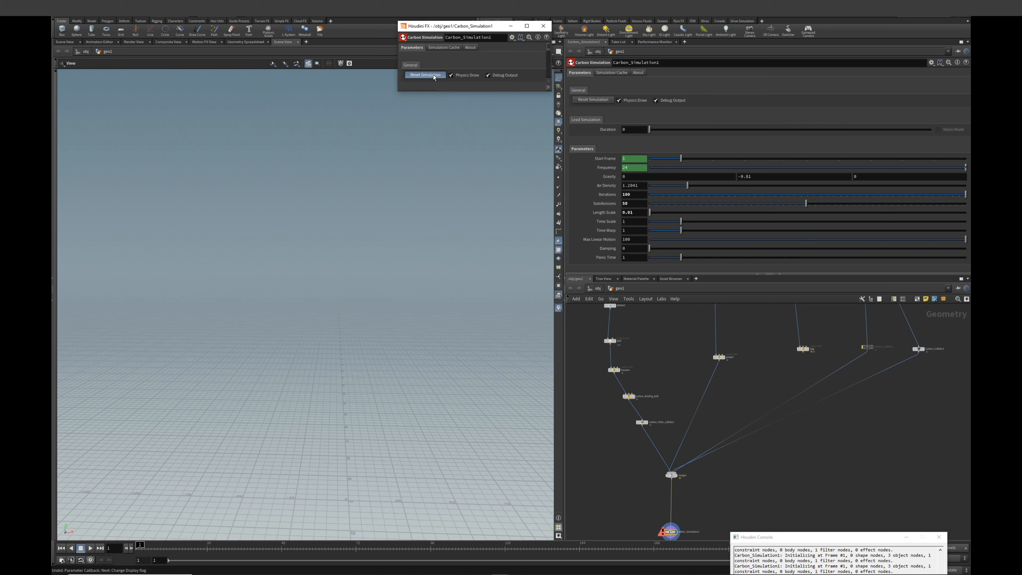
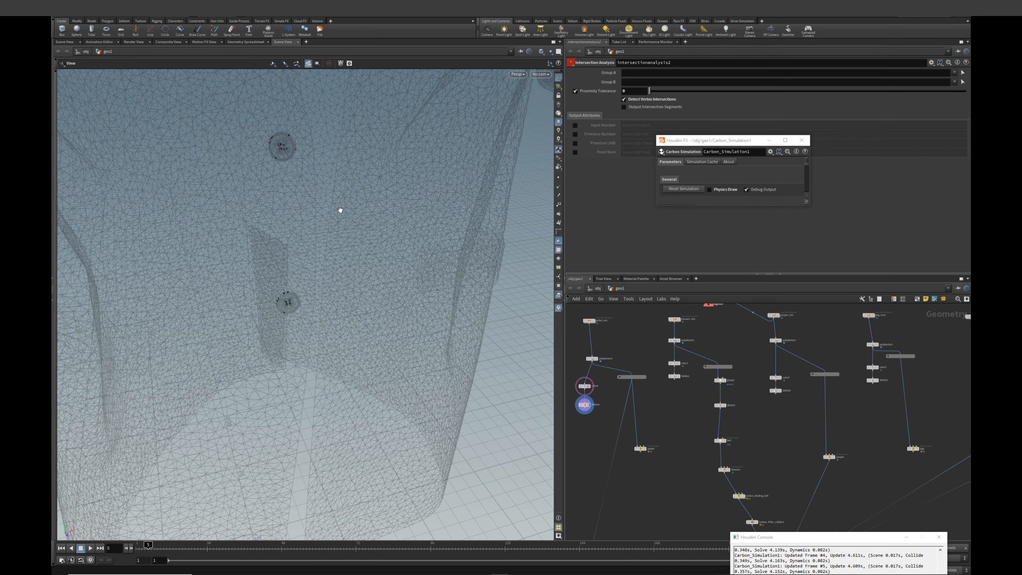
- Create a primitive group of the jacket's cloth faces without the buttons, and move its node into the jacket's simulation branch
{"action": "scroll", "coordinate": [318, 201], "scroll_direction": "down", "scroll_amount": 10}
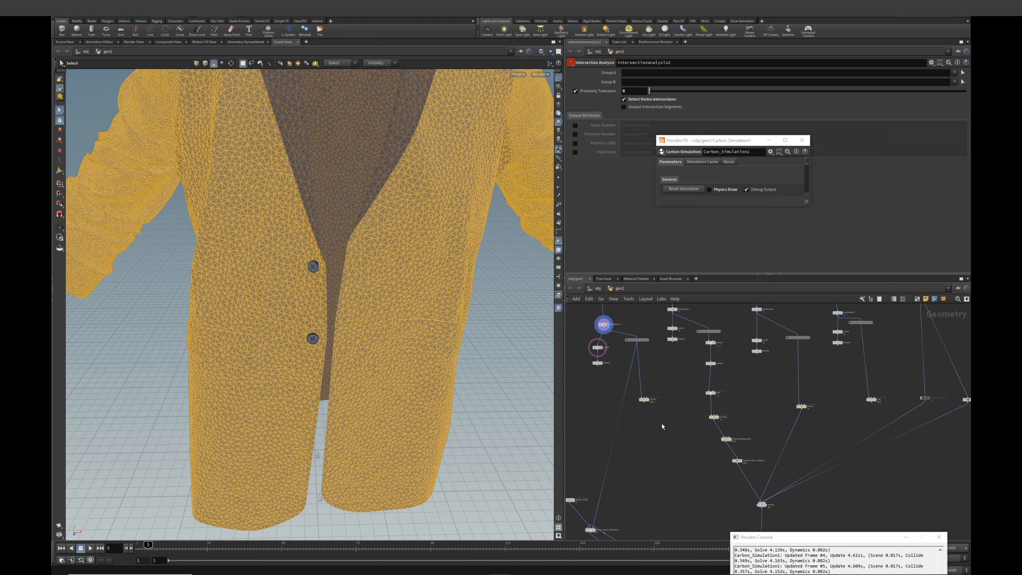
{"action": "key", "text": "Tab"}
{"action": "type", "text": "group"}
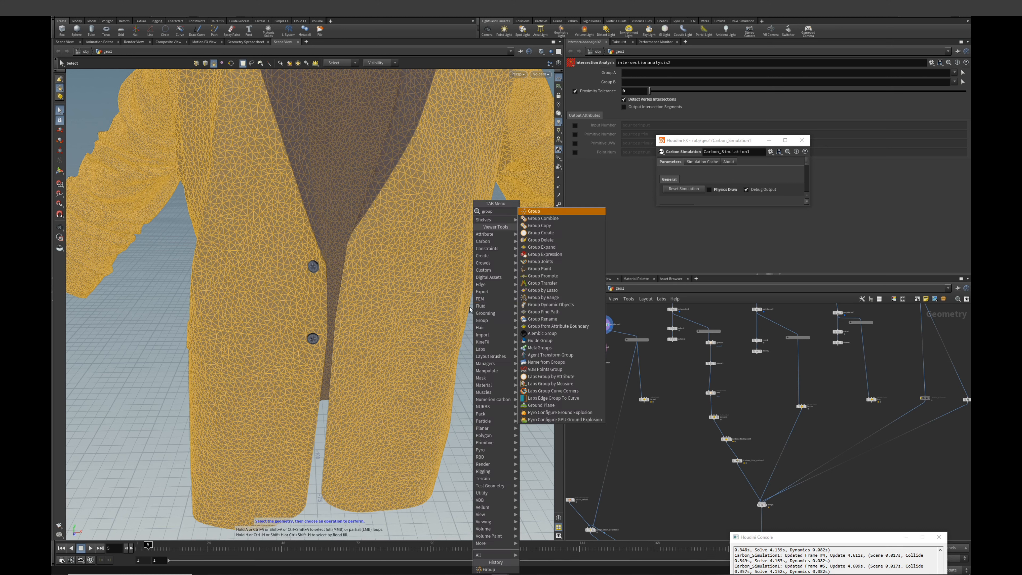
{"action": "left_click", "coordinate": [539, 233]}
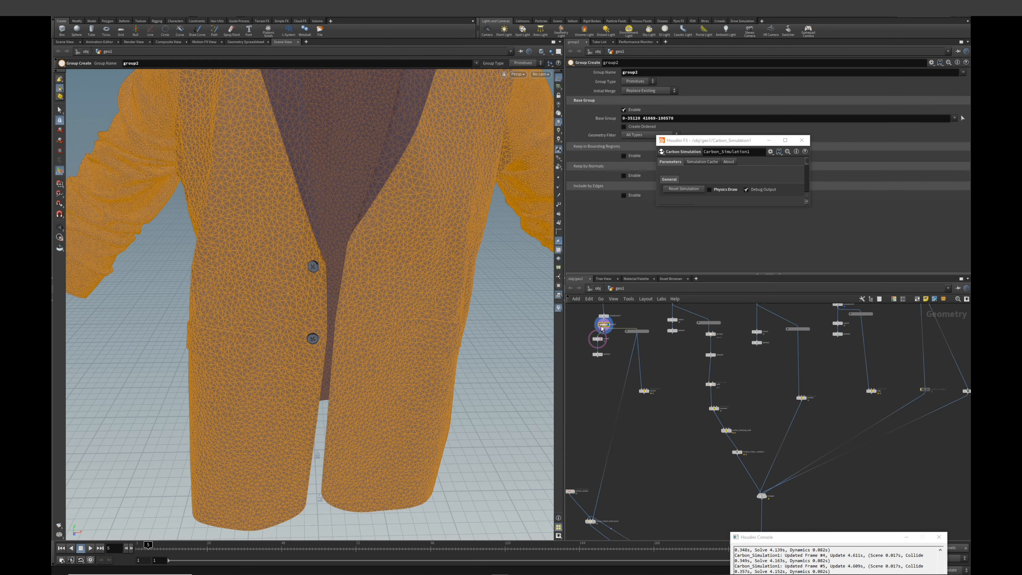
{"action": "scroll", "coordinate": [664, 353], "scroll_direction": "down", "scroll_amount": 3}
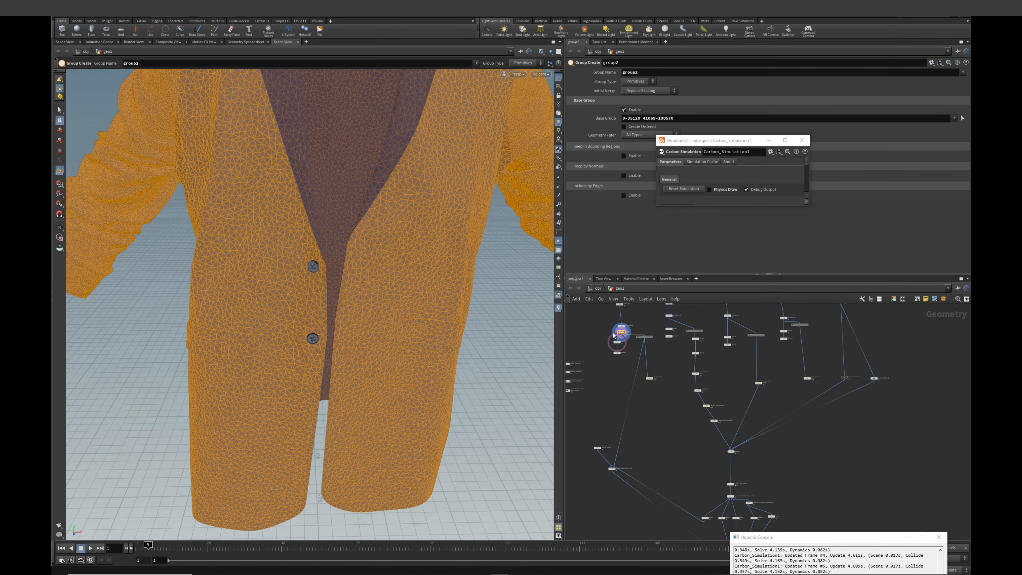
{"action": "left_click_drag", "start_coordinate": [624, 336], "coordinate": [656, 363]}
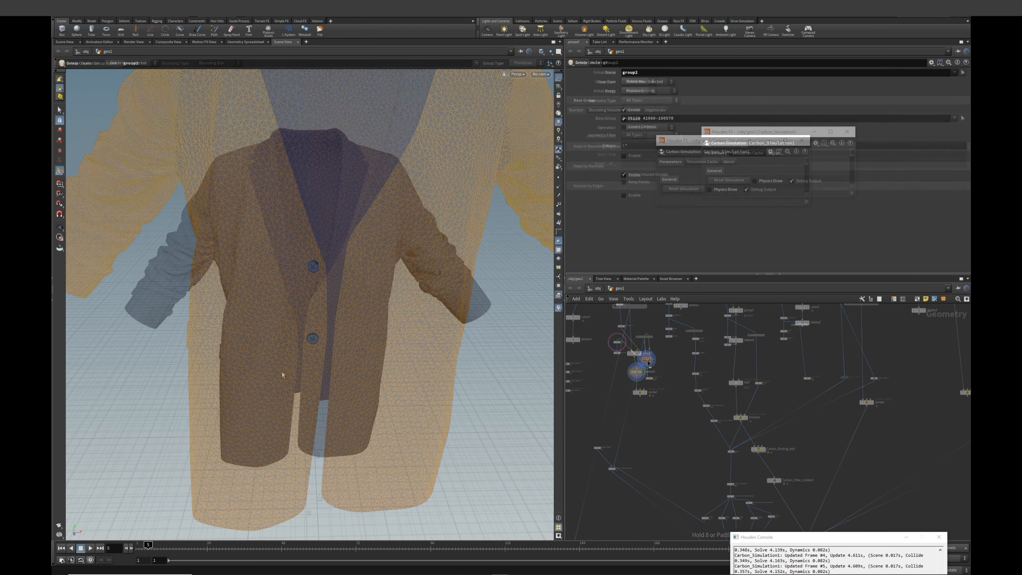
{"action": "scroll", "coordinate": [284, 354], "scroll_direction": "up", "scroll_amount": 5}
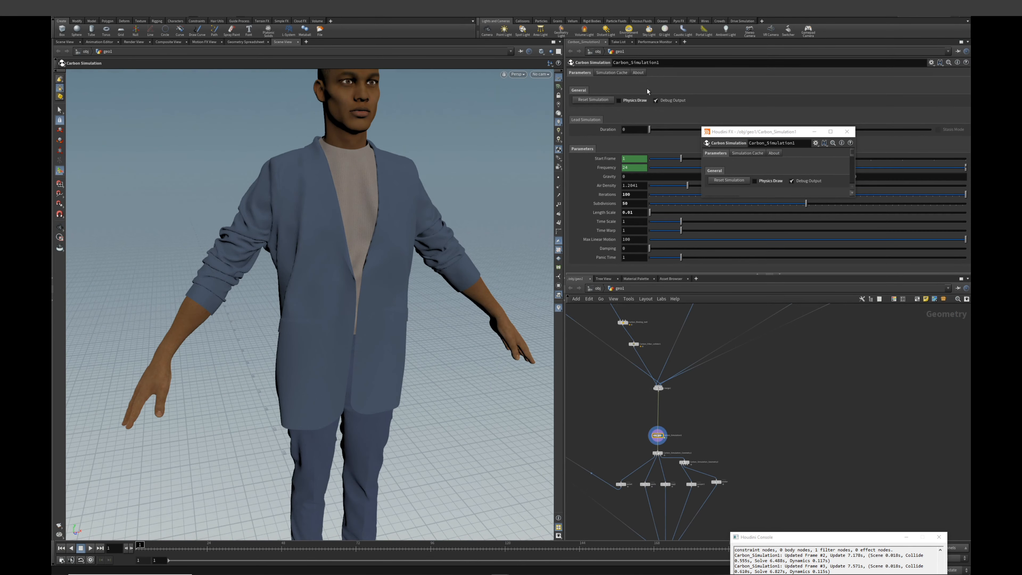
- Turn on Physics Draw, reset the simulation with the jacket and its collider filter included, and inspect the jacket up close
{"action": "left_click", "coordinate": [641, 100]}
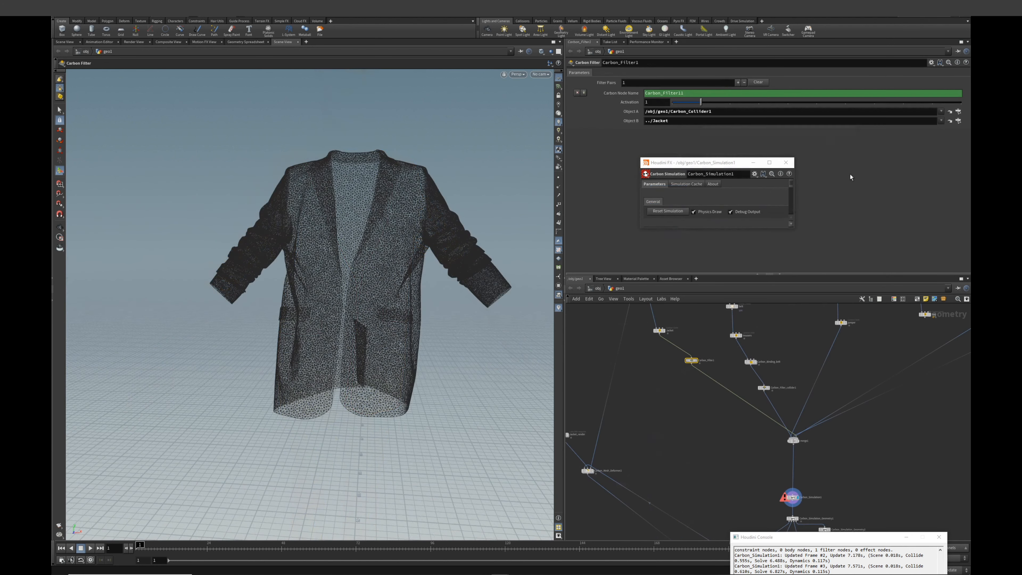
{"action": "left_click", "coordinate": [671, 211]}
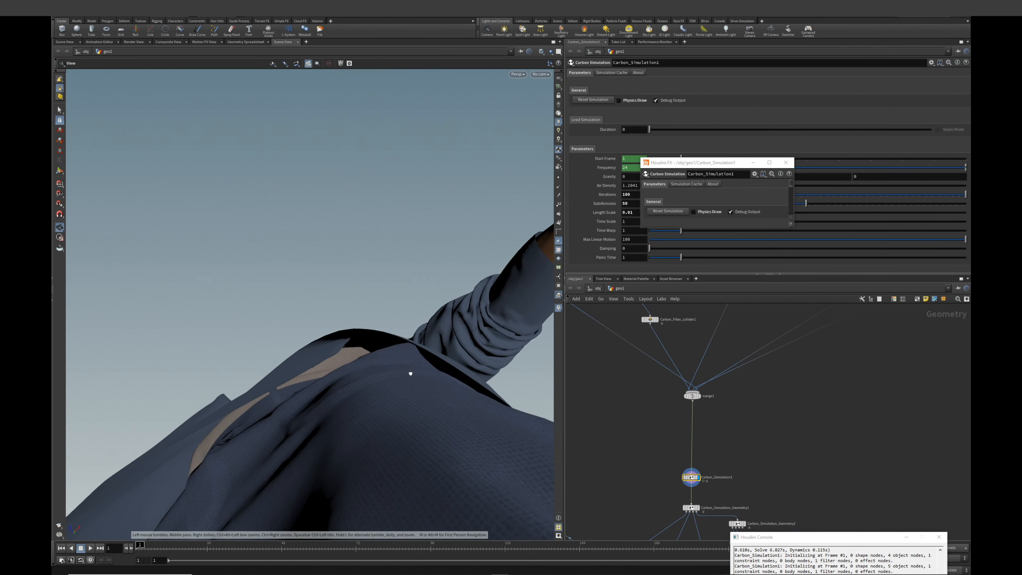
{"action": "left_click_drag", "start_coordinate": [410, 395], "coordinate": [361, 470]}
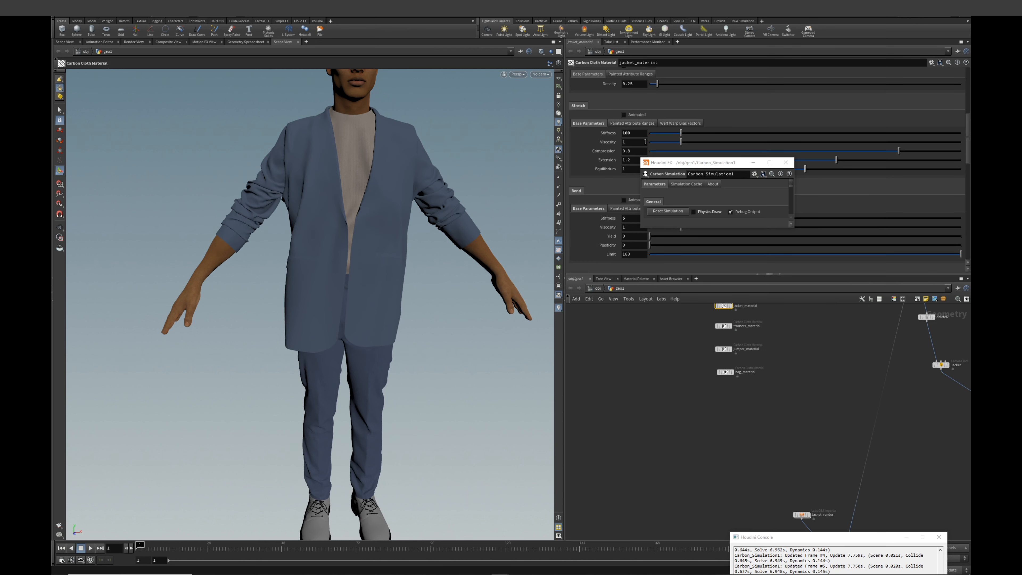
- Set jacket_material's Stretch Stiffness to 1000, then reset and play the simulation of all garments
{"action": "left_click", "coordinate": [645, 136]}
{"action": "key", "text": "Return"}
{"action": "left_click", "coordinate": [658, 213]}
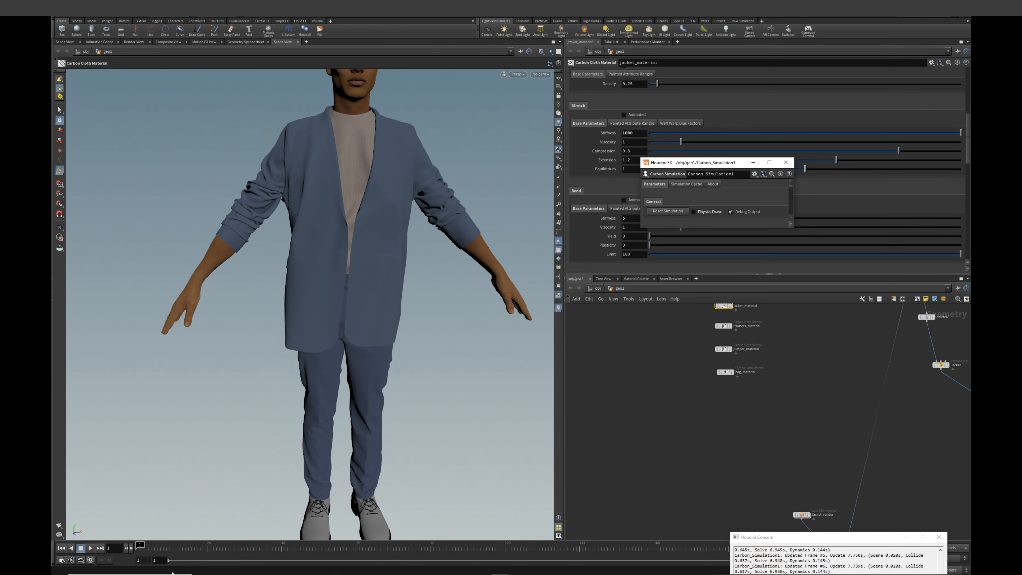
{"action": "left_click", "coordinate": [90, 548]}
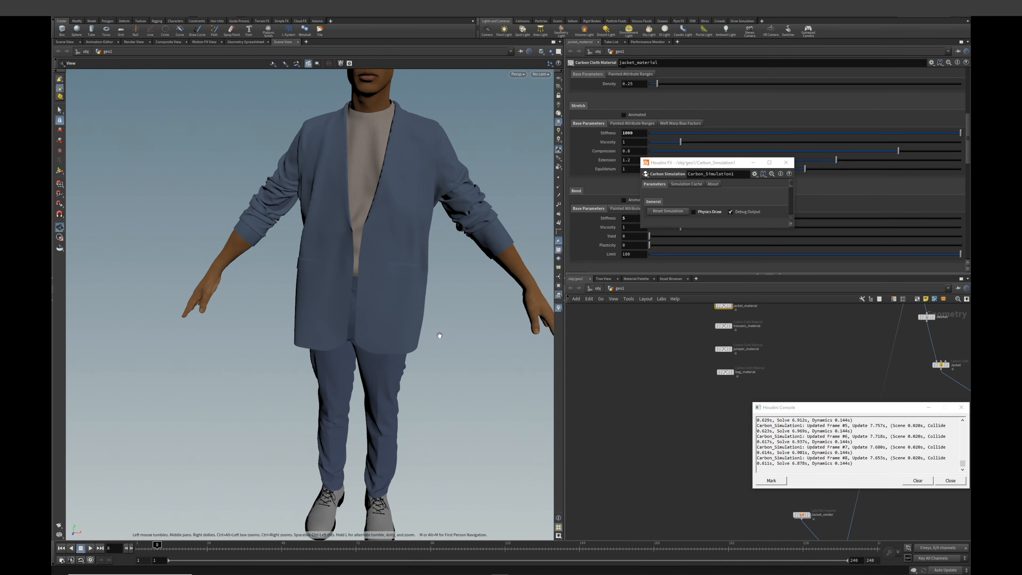
- Inspect the simulated jacket from the side, then examine the intersection analysis of the garment meshes
{"action": "left_click_drag", "start_coordinate": [439, 336], "coordinate": [108, 363], "text": "alt"}
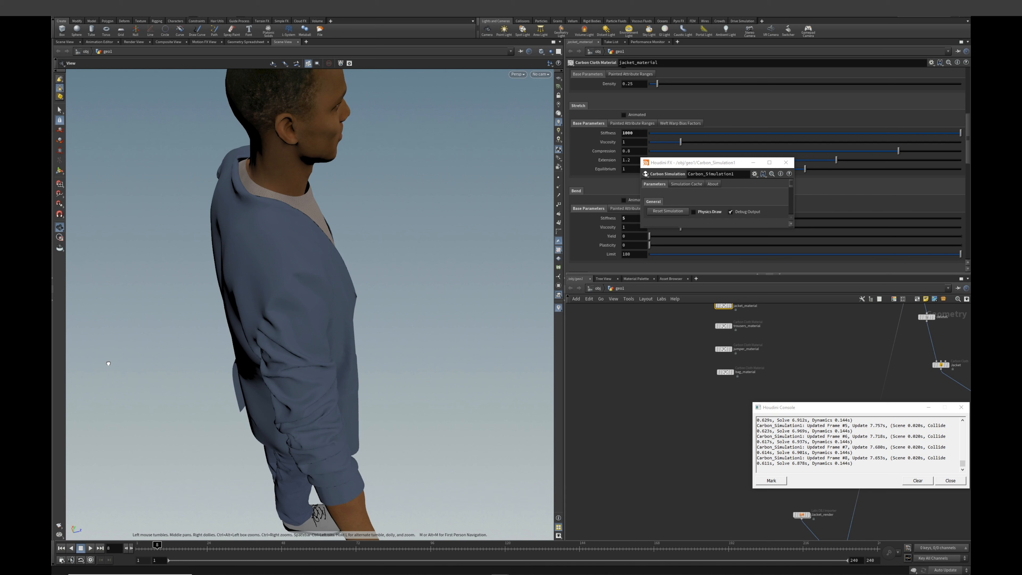
{"action": "left_click_drag", "start_coordinate": [108, 363], "coordinate": [406, 324]}
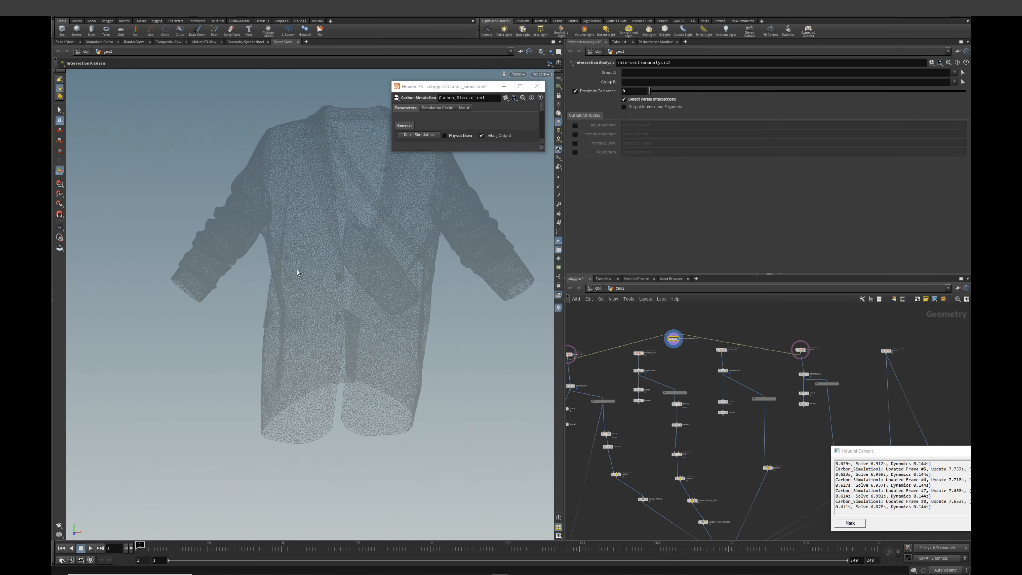
{"action": "key", "text": "Escape"}
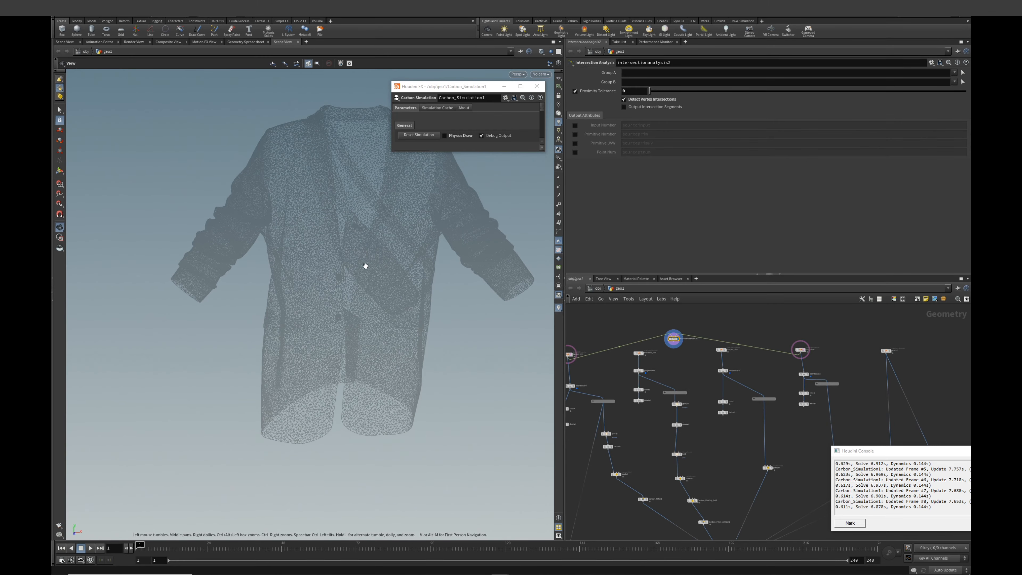
{"action": "left_click_drag", "start_coordinate": [365, 267], "coordinate": [506, 223]}
{"action": "key", "text": "Return"}
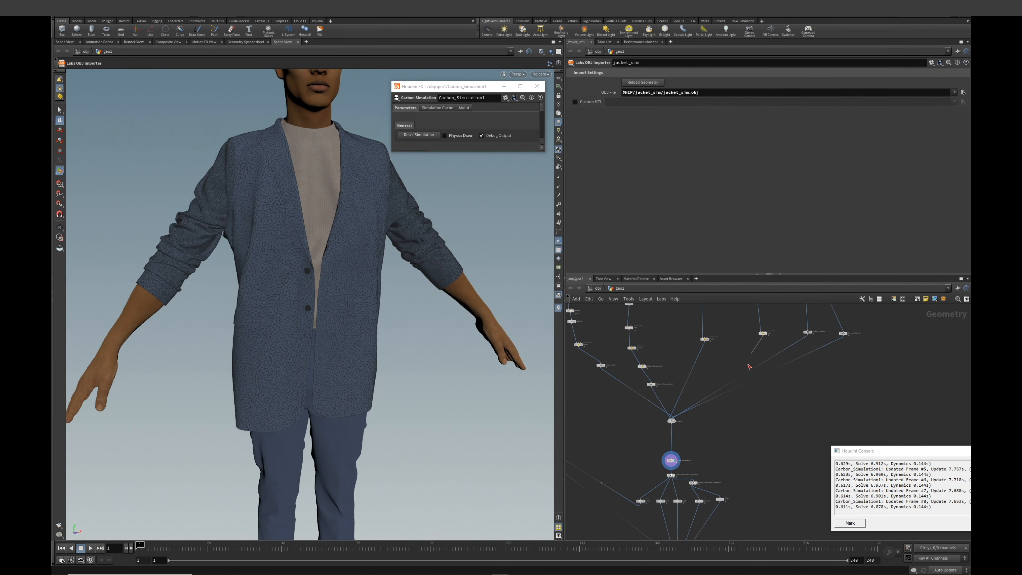
- Connect the bag's cloth node to the merge node feeding the simulation, then reset and play the simulation
{"action": "left_click_drag", "start_coordinate": [750, 366], "coordinate": [673, 421]}
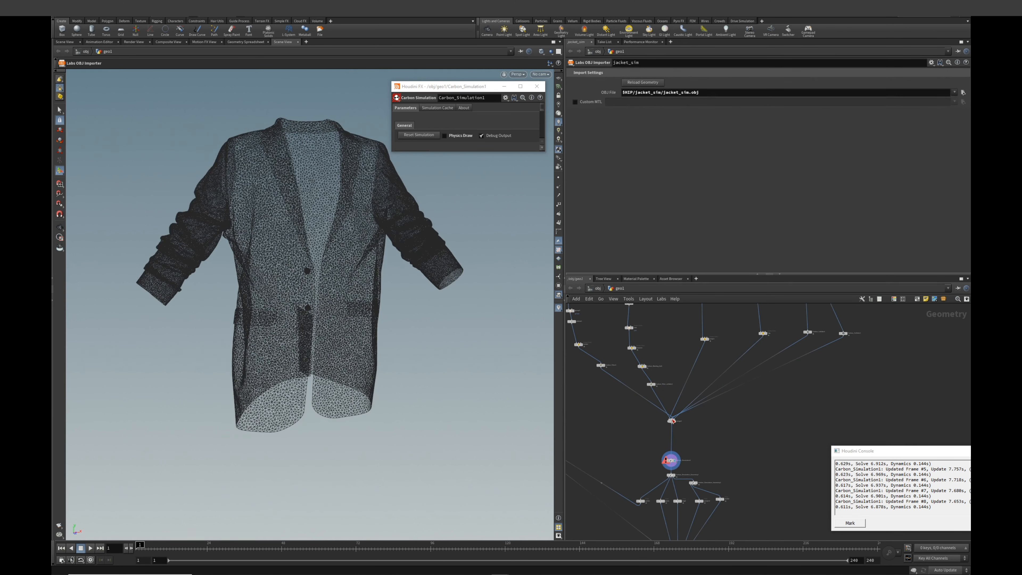
{"action": "left_click", "coordinate": [420, 135]}
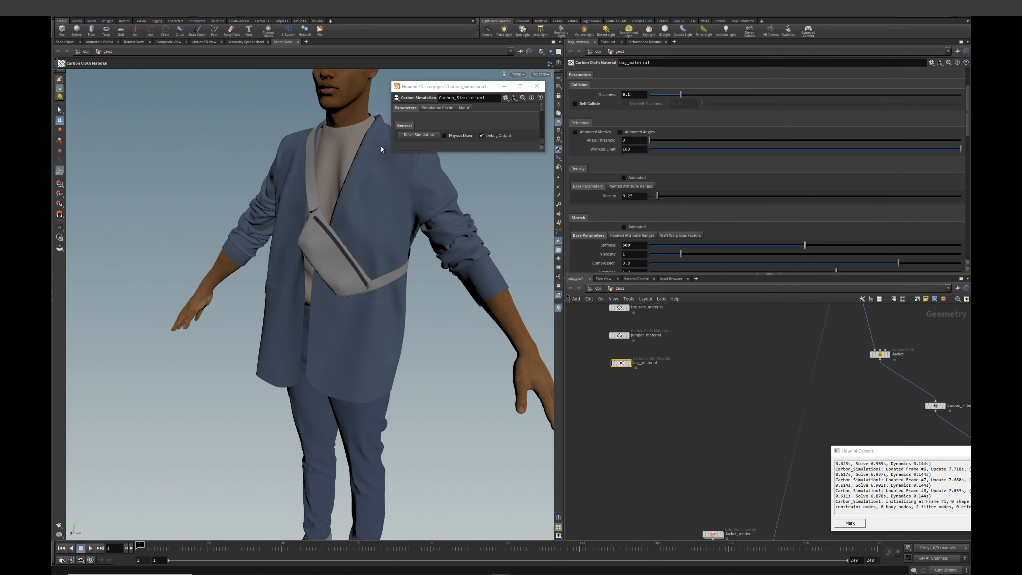
{"action": "left_click", "coordinate": [427, 135]}
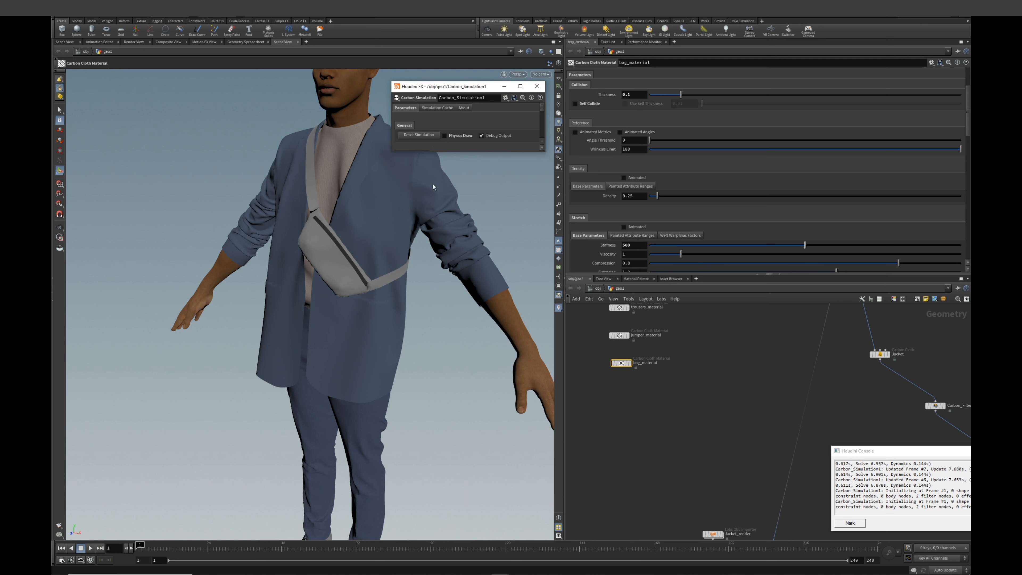
{"action": "left_click", "coordinate": [91, 548]}
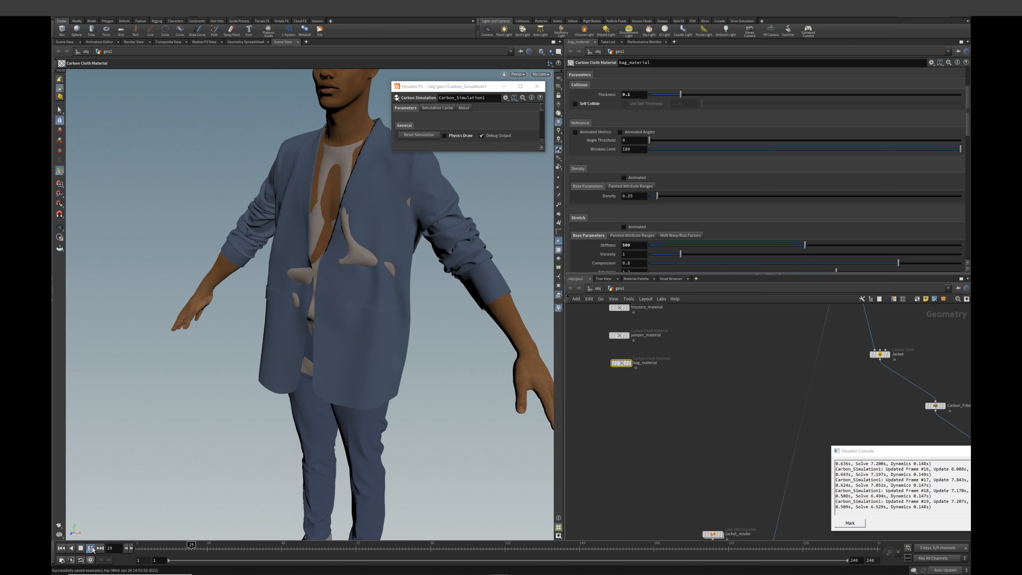
{"action": "left_click", "coordinate": [92, 549]}
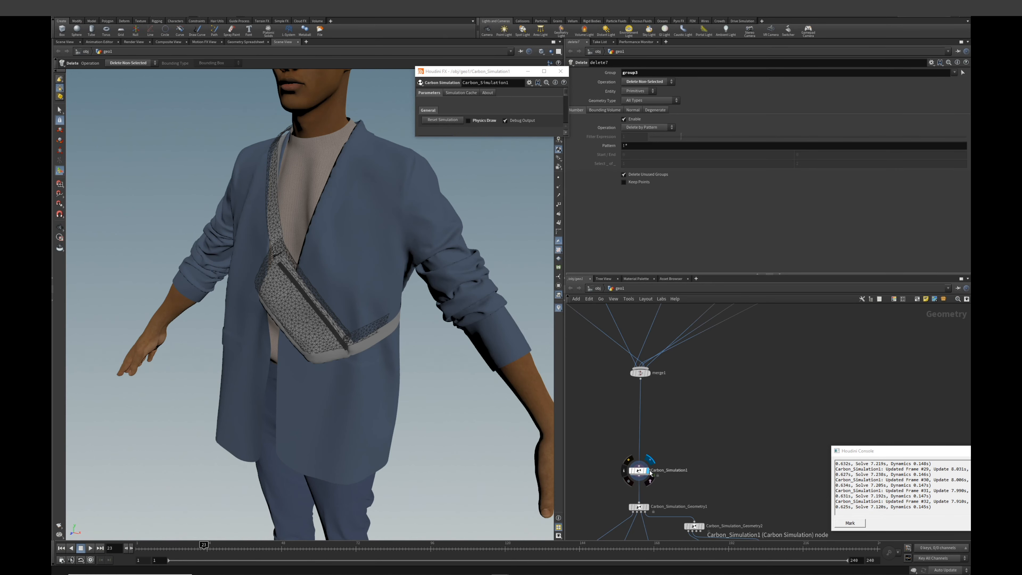
- Scrub the simulation from frame 1 to frame 23 to review the bag, then look at Carbon_Simulation_Geometry1
{"action": "left_click", "coordinate": [62, 548]}
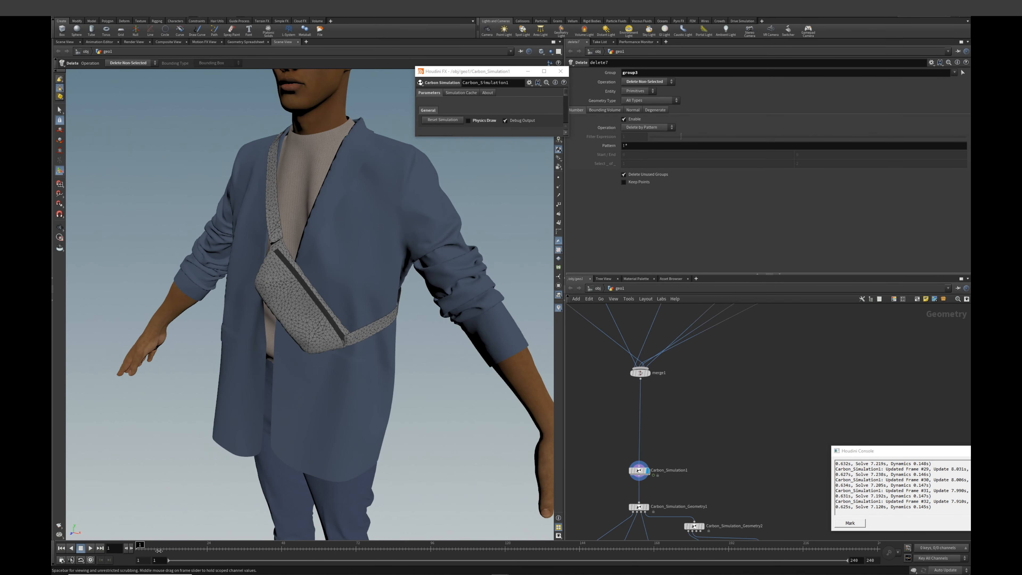
{"action": "left_click_drag", "start_coordinate": [159, 551], "coordinate": [215, 558]}
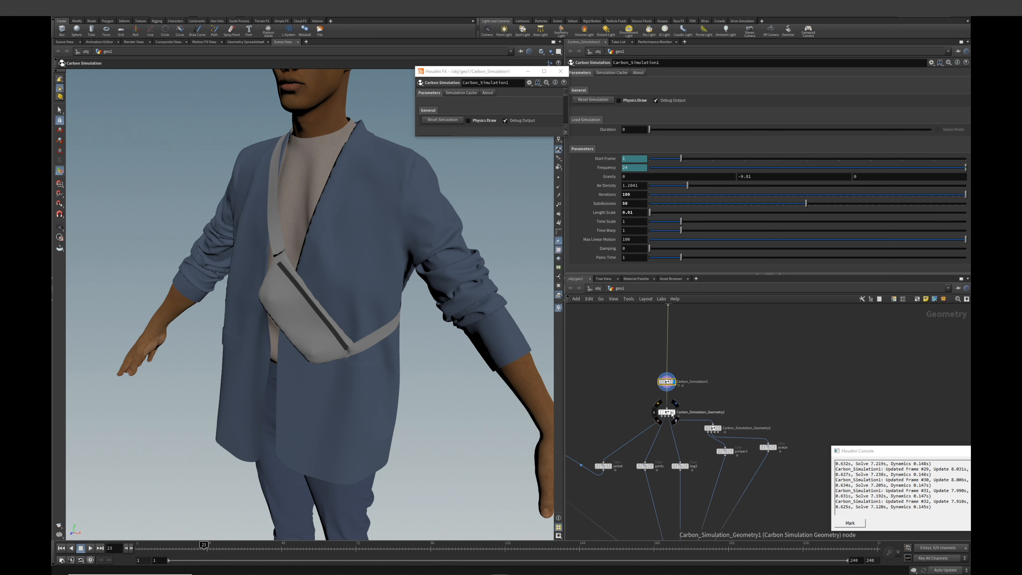
{"action": "left_click", "coordinate": [671, 415]}
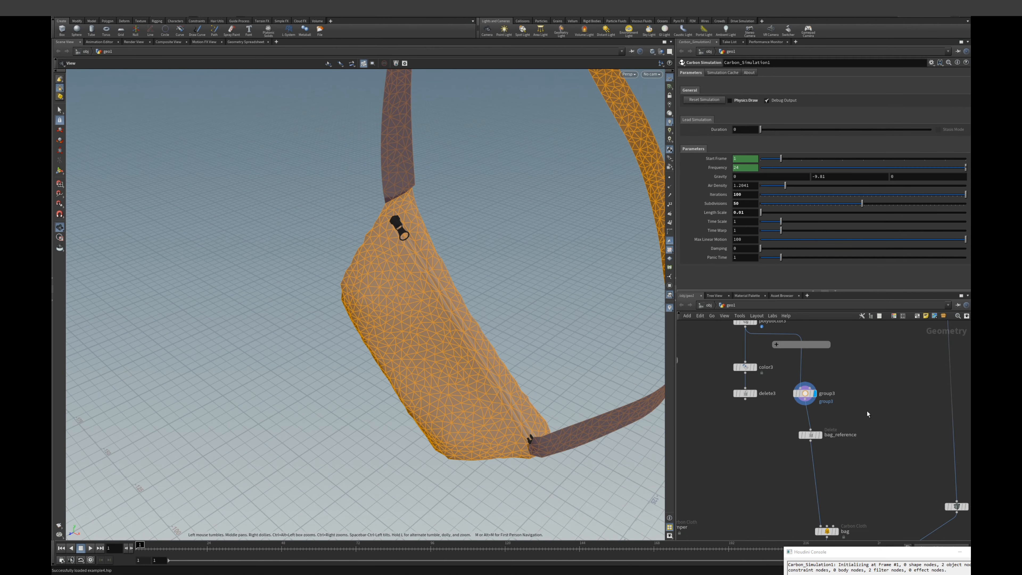
- Add a Delete node beside bag_reference, feed it from group3, and display its output
{"action": "key", "text": "Tab"}
{"action": "left_click", "coordinate": [857, 240]}
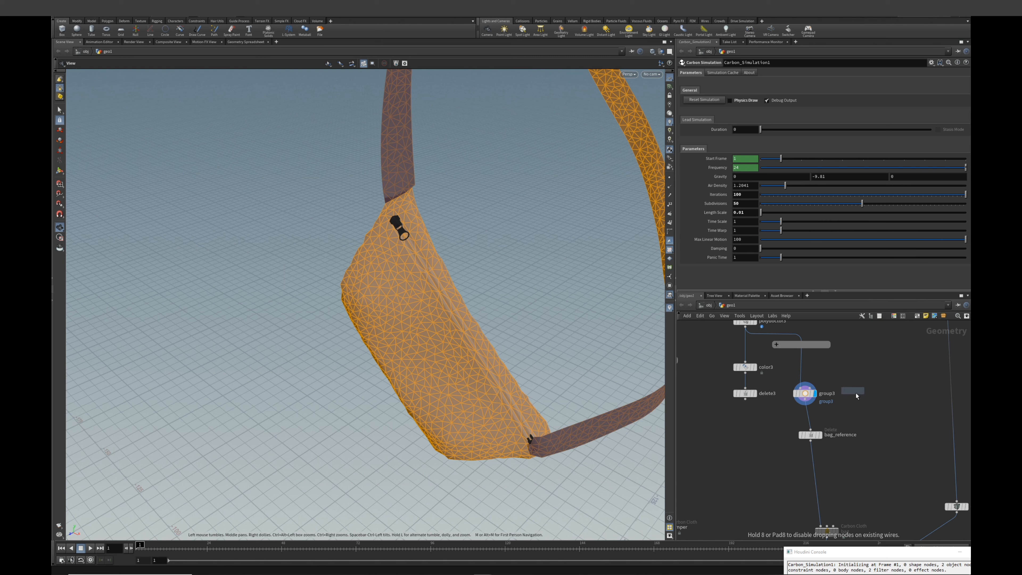
{"action": "left_click", "coordinate": [887, 434]}
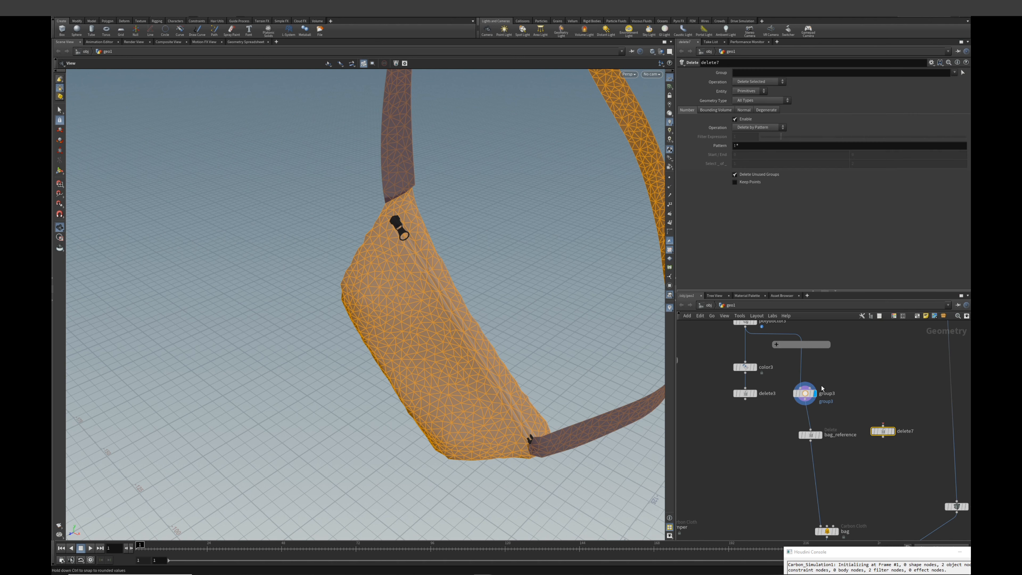
{"action": "left_click_drag", "start_coordinate": [811, 404], "coordinate": [882, 426]}
{"action": "left_click", "coordinate": [895, 434]}
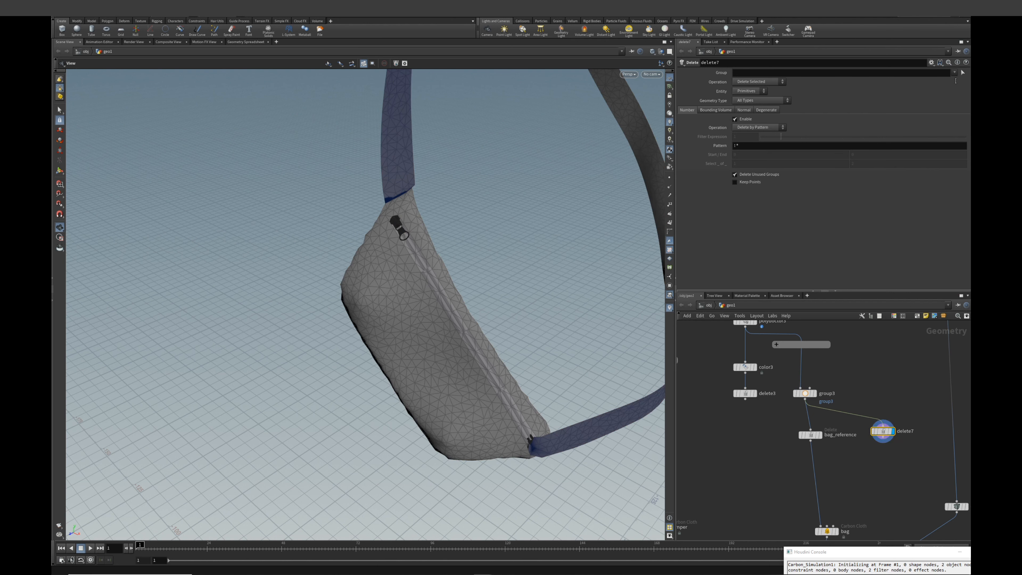
- Set the new Delete node's group to group3 and rename the node bag_zipper_render
{"action": "left_click", "coordinate": [954, 72]}
{"action": "left_click", "coordinate": [941, 83]}
{"action": "left_click", "coordinate": [905, 432]}
{"action": "double_click", "coordinate": [905, 433]}
{"action": "type", "text": "bag_zipper_render"}
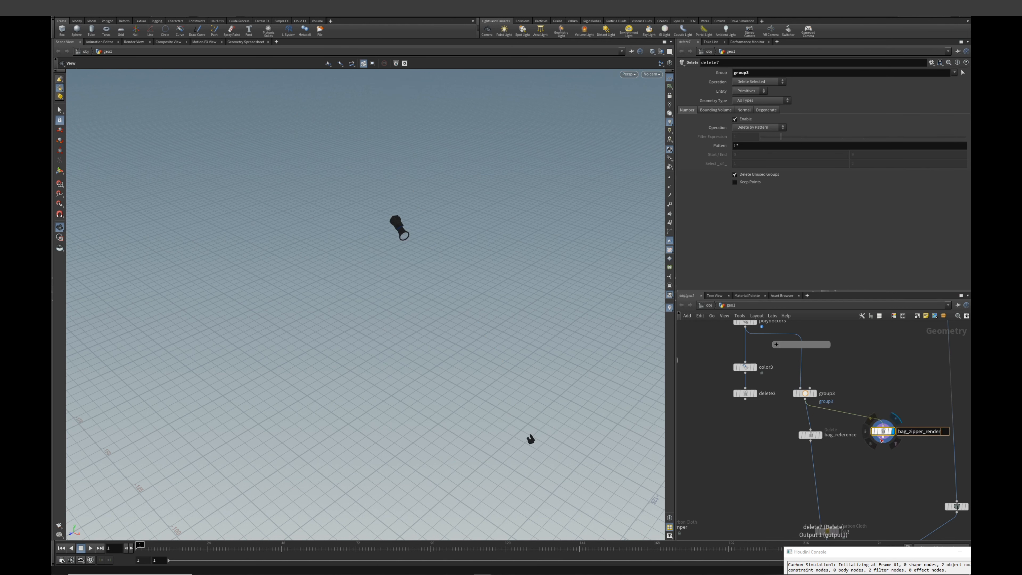
{"action": "key", "text": "Return"}
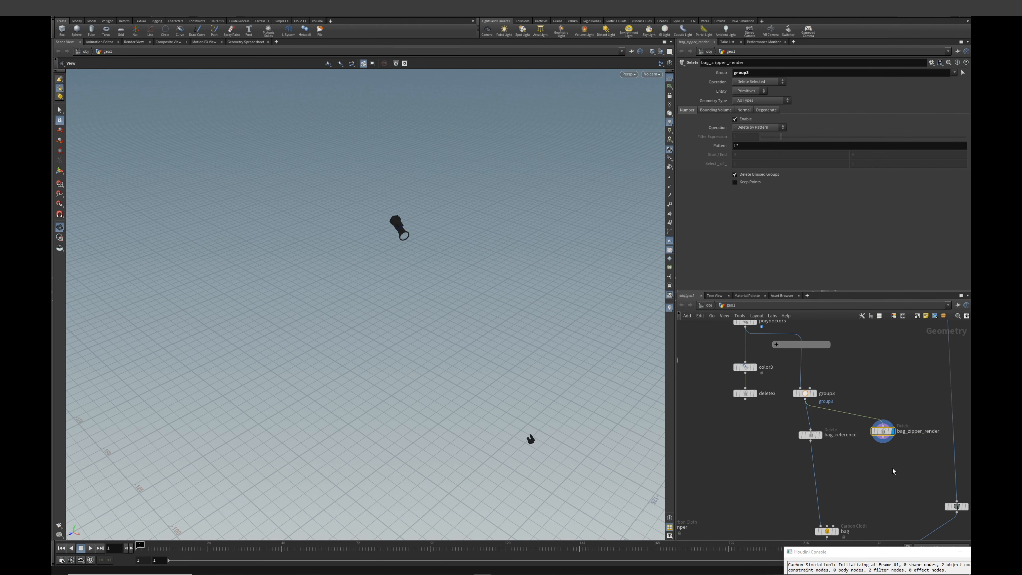
- Examine the three object merges feeding bag_details and the bag1, bag_zipper_render and bag_reference nodes they reference
{"action": "scroll", "coordinate": [893, 468], "scroll_direction": "down", "scroll_amount": 5}
{"action": "middle_click_drag", "start_coordinate": [892, 468], "coordinate": [729, 357]}
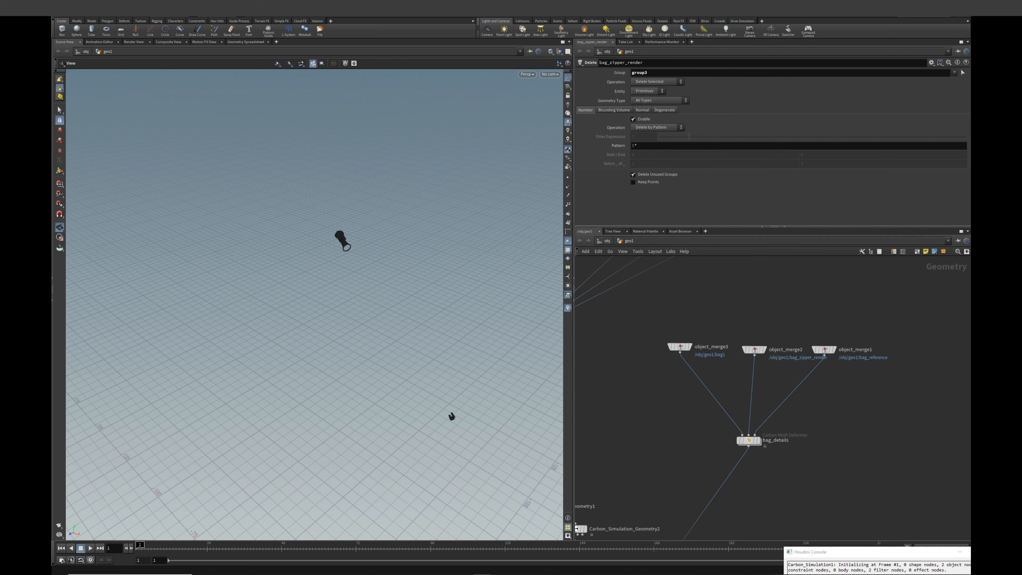
{"action": "left_click", "coordinate": [680, 347]}
{"action": "scroll", "coordinate": [658, 374], "scroll_direction": "down", "scroll_amount": 1}
{"action": "middle_click_drag", "start_coordinate": [659, 372], "coordinate": [757, 296]}
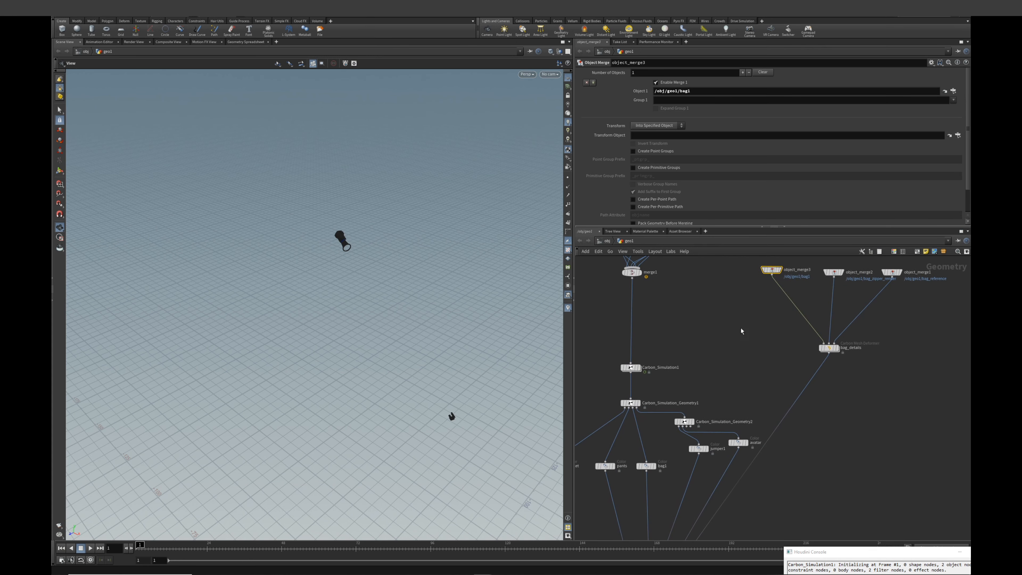
{"action": "mouse_move", "coordinate": [652, 469]}
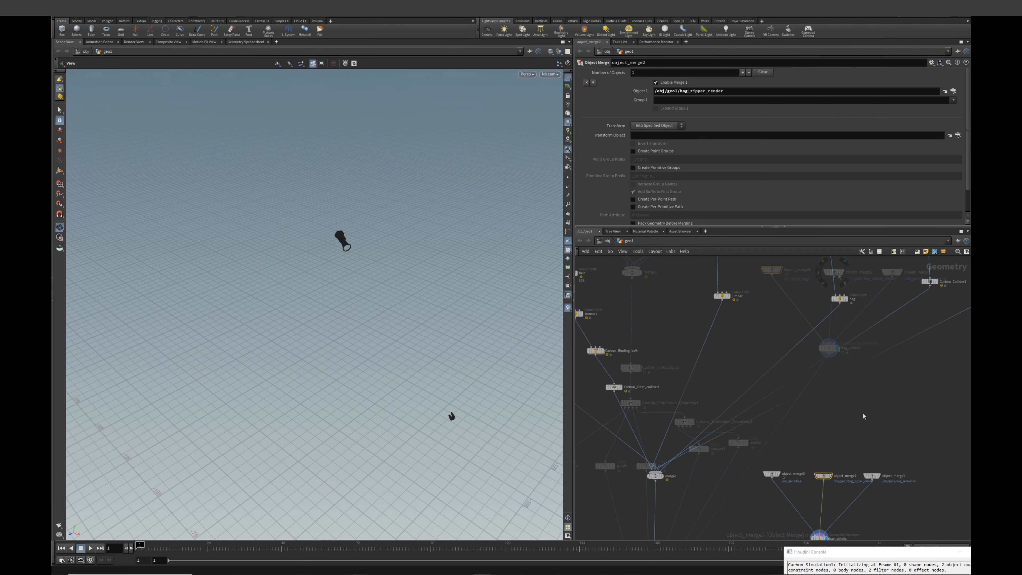
{"action": "scroll", "coordinate": [864, 416], "scroll_direction": "down", "scroll_amount": 2}
{"action": "middle_click_drag", "start_coordinate": [864, 416], "coordinate": [837, 496]}
{"action": "mouse_move", "coordinate": [848, 341]}
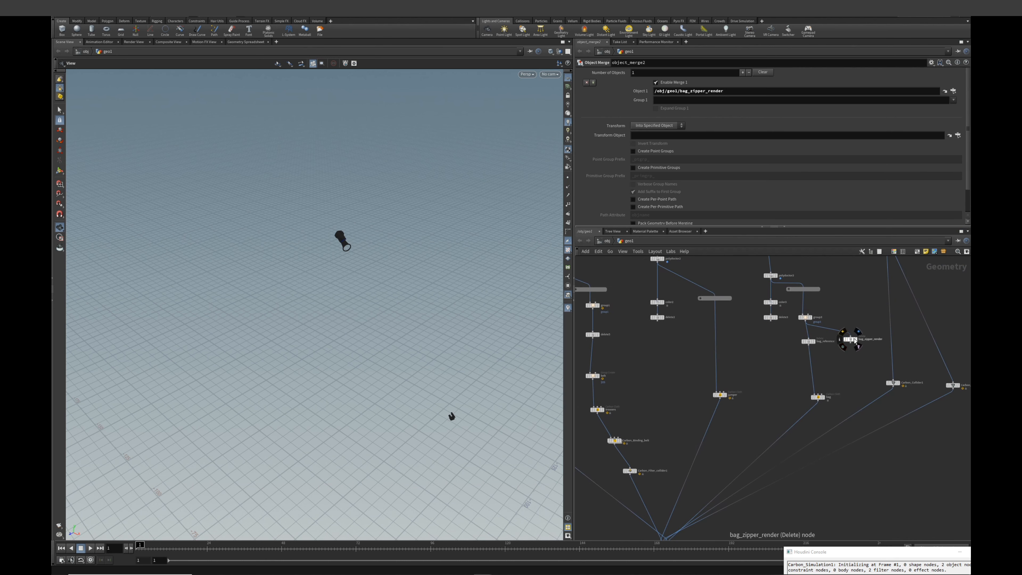
{"action": "left_click", "coordinate": [850, 339]}
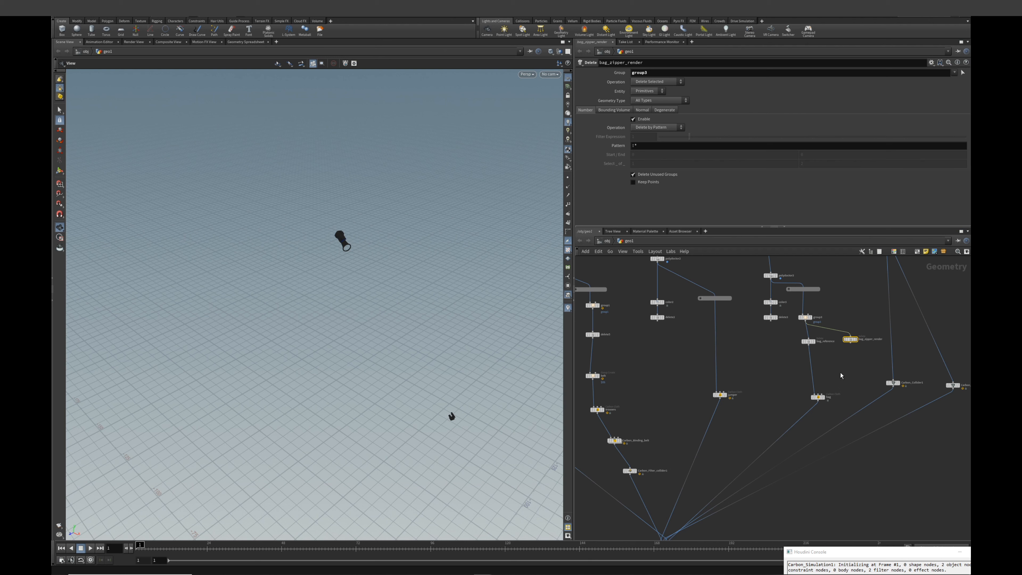
{"action": "left_click", "coordinate": [811, 343]}
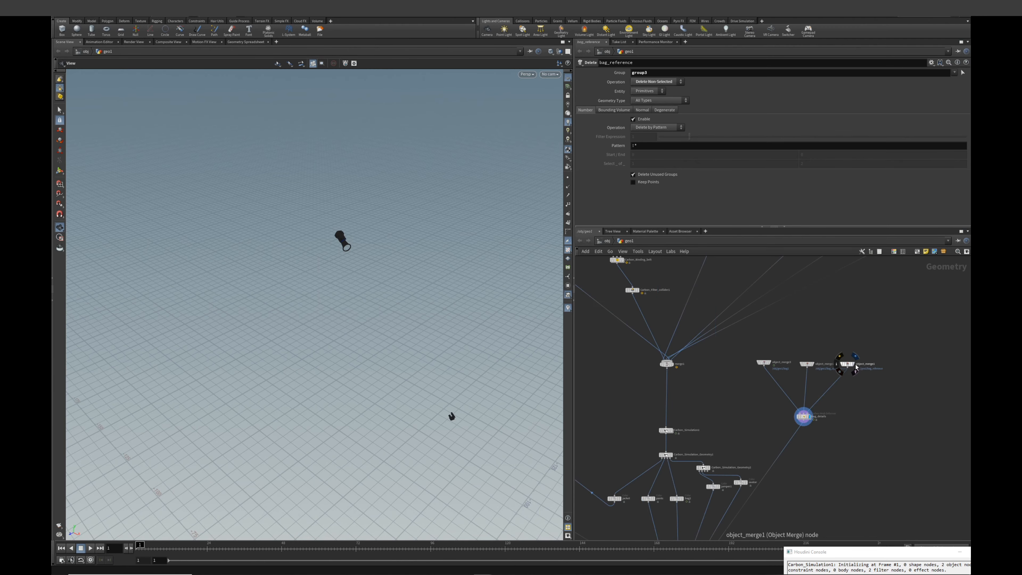
{"action": "left_click", "coordinate": [854, 364]}
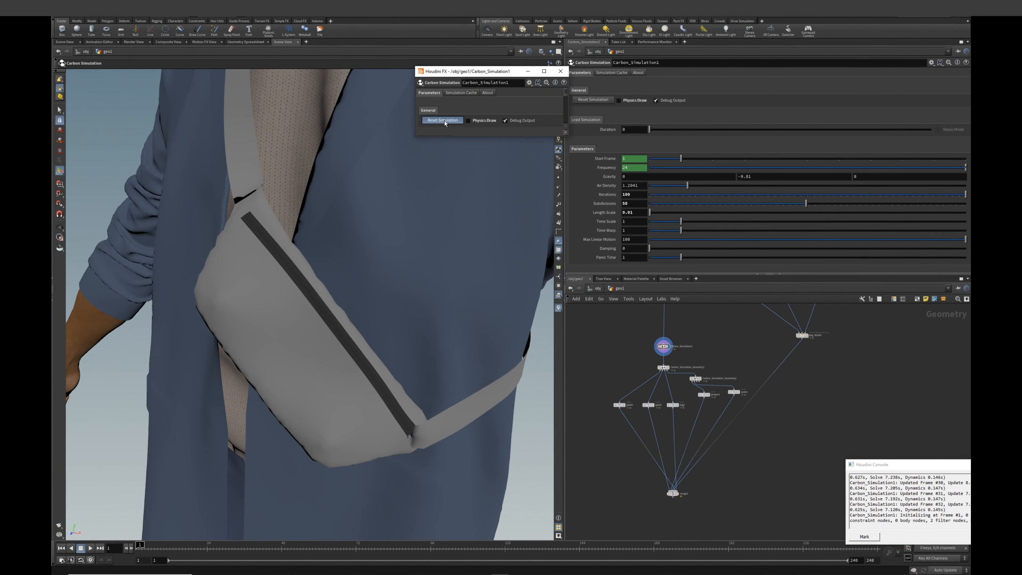
- Reset the simulation with merge2 displayed, update the Skinning mapping of the bag_details deformer, and play the result
{"action": "left_click", "coordinate": [442, 119]}
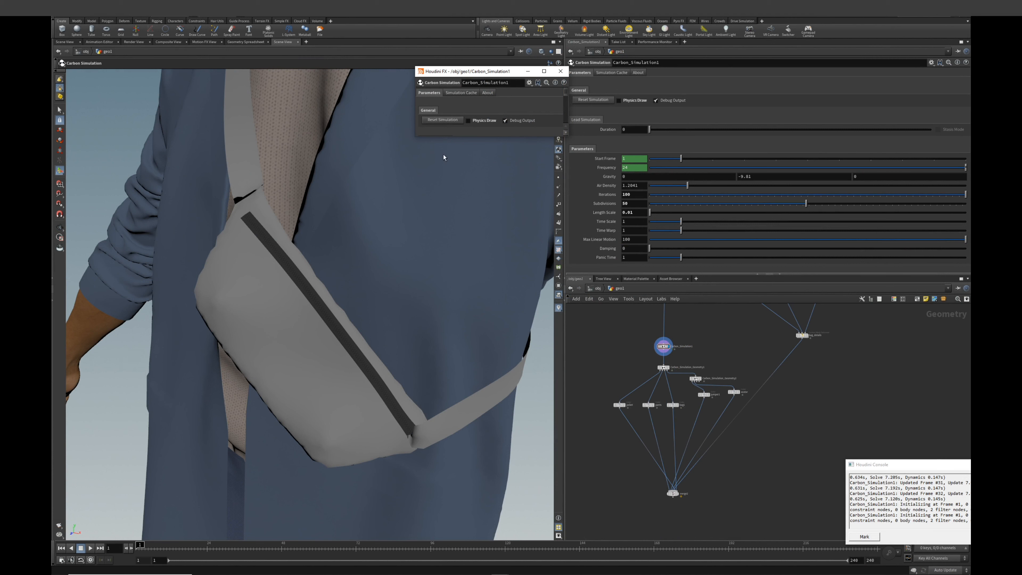
{"action": "left_click", "coordinate": [679, 497]}
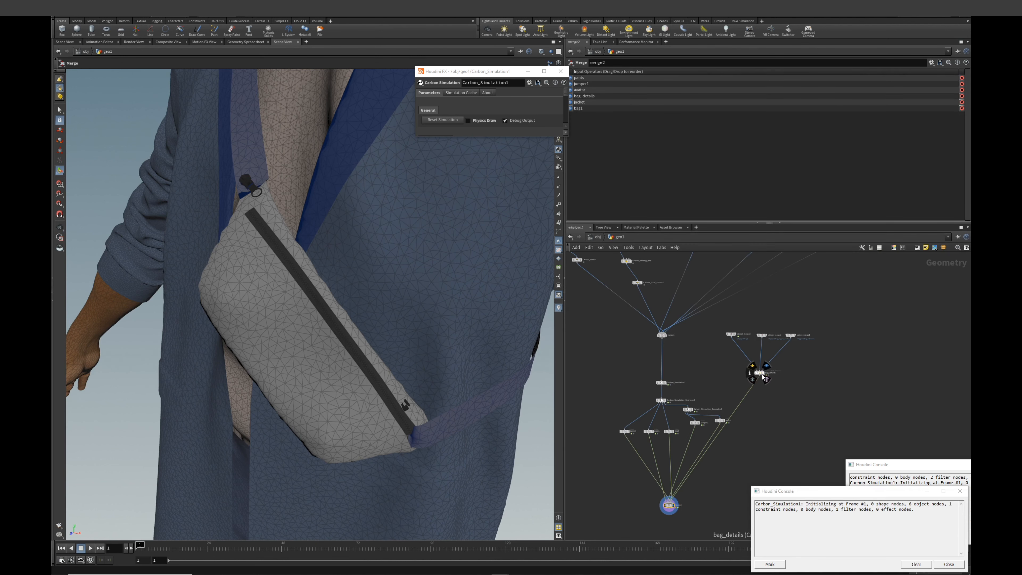
{"action": "left_click", "coordinate": [761, 374]}
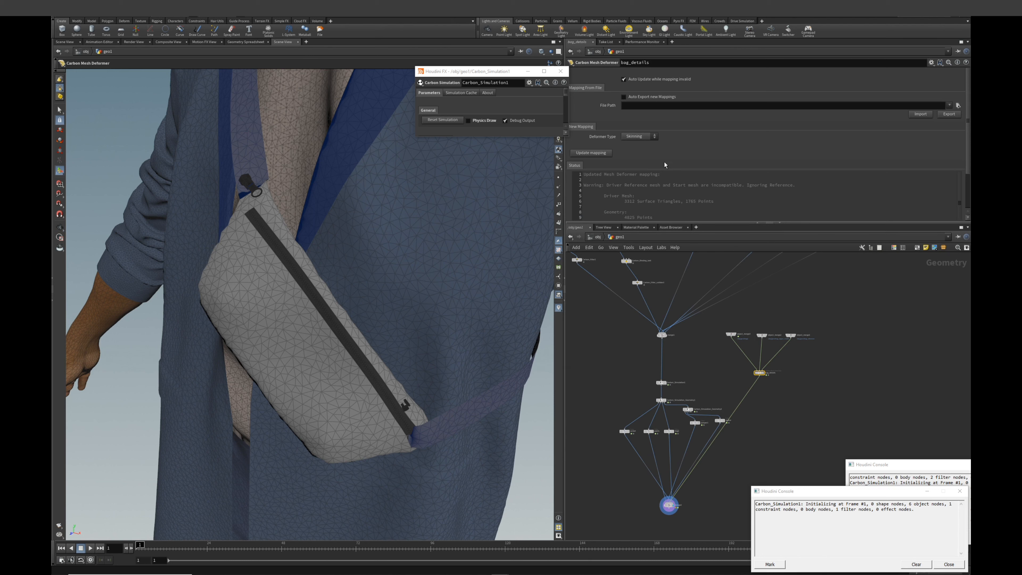
{"action": "left_click_drag", "start_coordinate": [506, 76], "coordinate": [485, 54]}
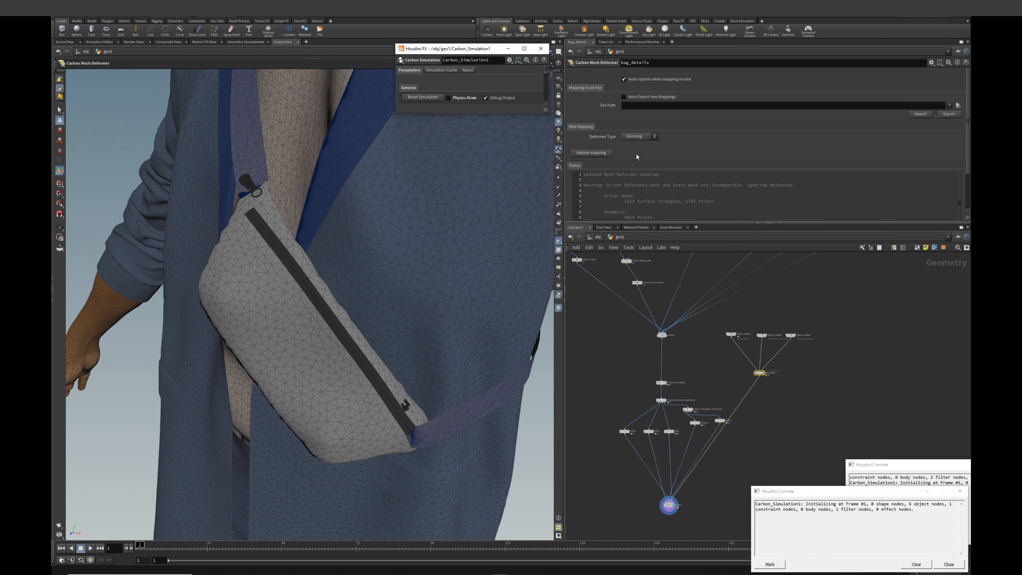
{"action": "left_click", "coordinate": [603, 155]}
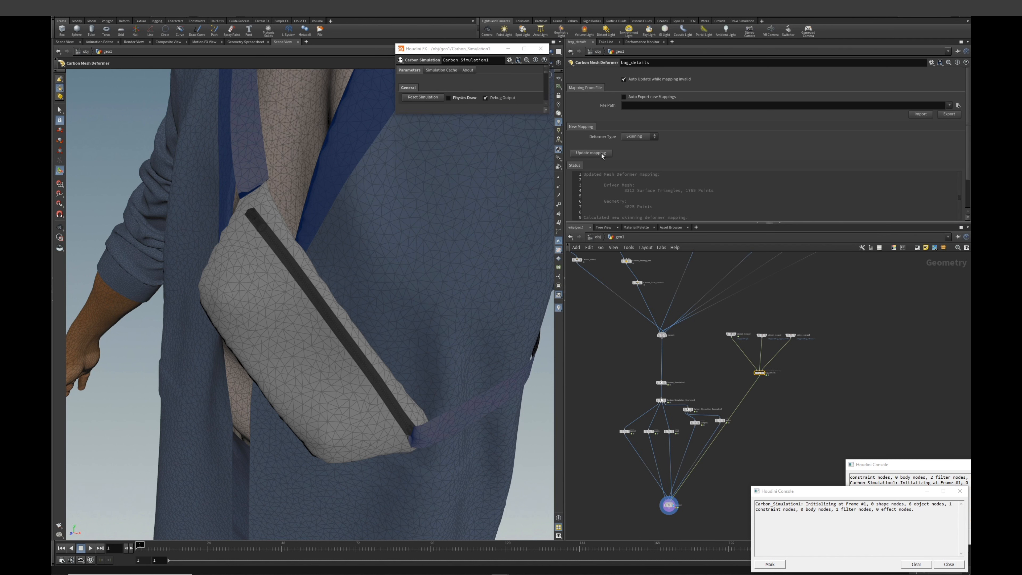
{"action": "left_click", "coordinate": [90, 548]}
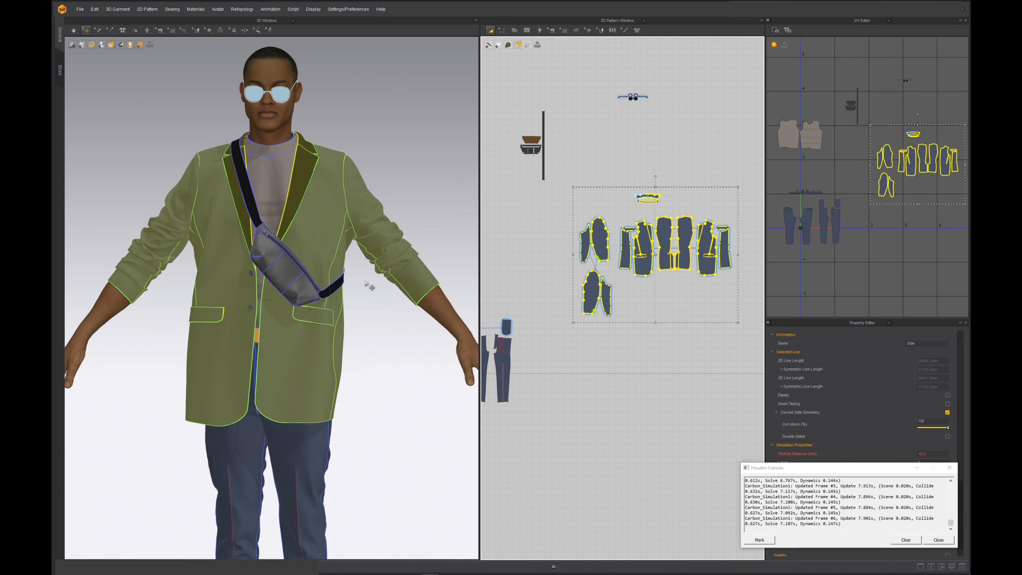
- In Marvelous Designer, export the selected jacket patterns as a single, welded, thin OBJ with Unified UV Coordinates turned off
{"action": "left_click", "coordinate": [80, 9]}
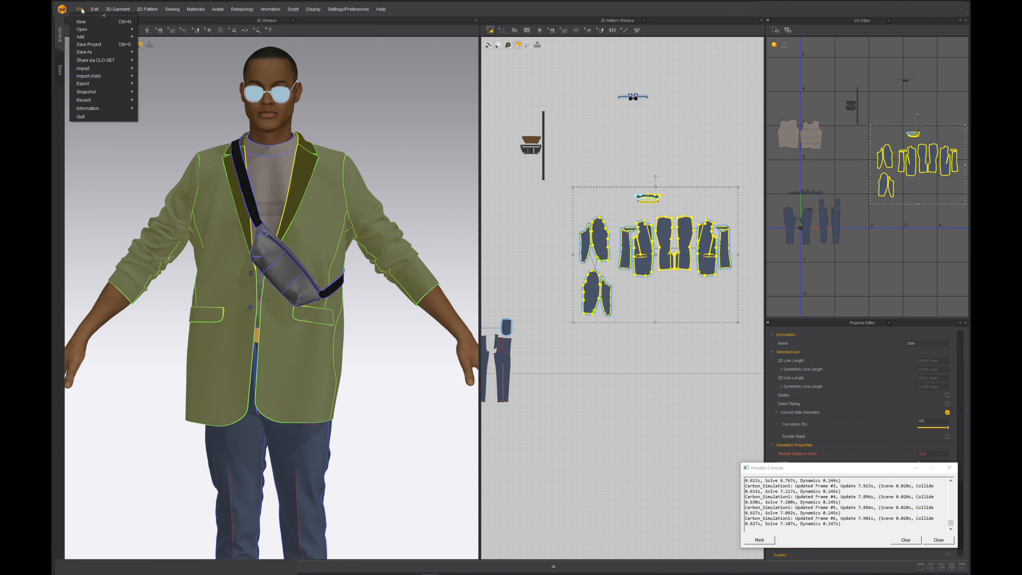
{"action": "mouse_move", "coordinate": [103, 86]}
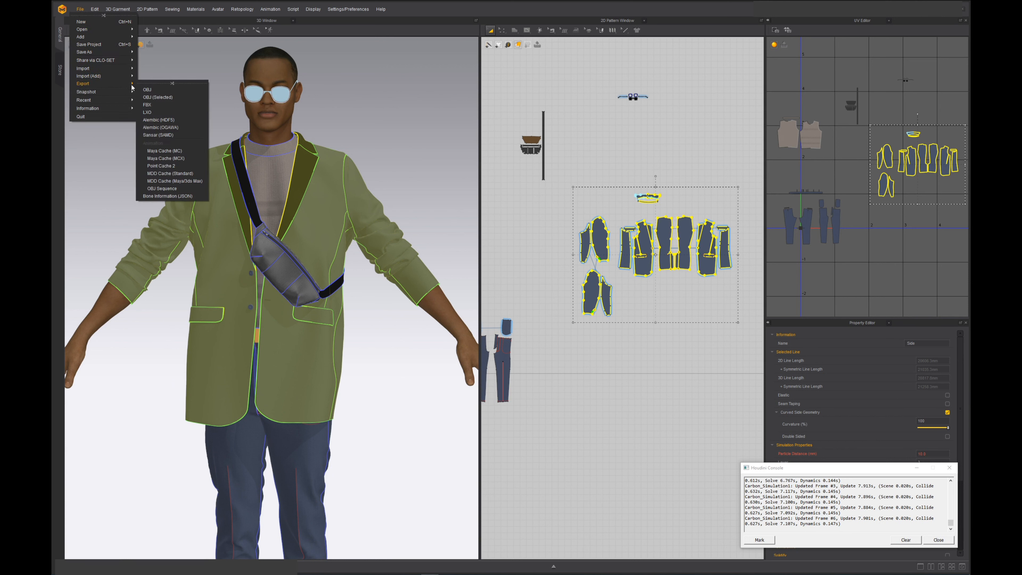
{"action": "left_click", "coordinate": [152, 98]}
{"action": "left_click", "coordinate": [583, 302]}
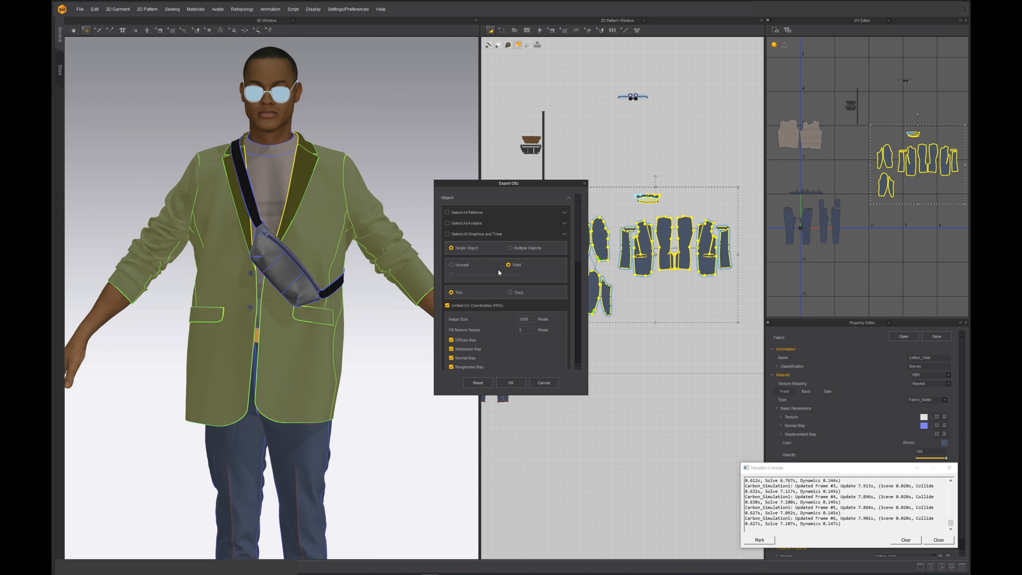
{"action": "left_click", "coordinate": [485, 306]}
{"action": "scroll", "coordinate": [490, 314], "scroll_direction": "down", "scroll_amount": 2}
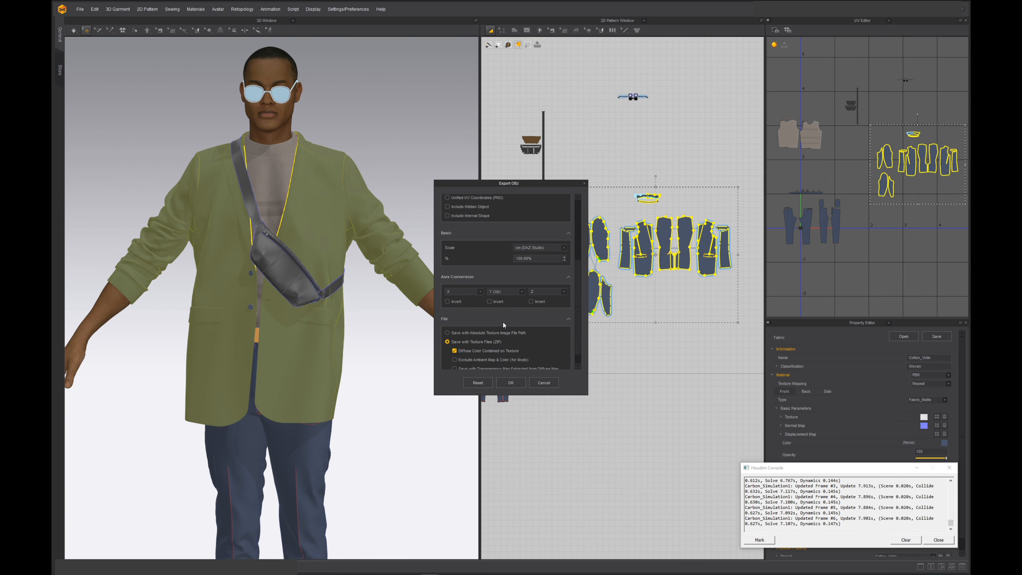
{"action": "scroll", "coordinate": [513, 322], "scroll_direction": "down", "scroll_amount": 2}
{"action": "left_click", "coordinate": [510, 382]}
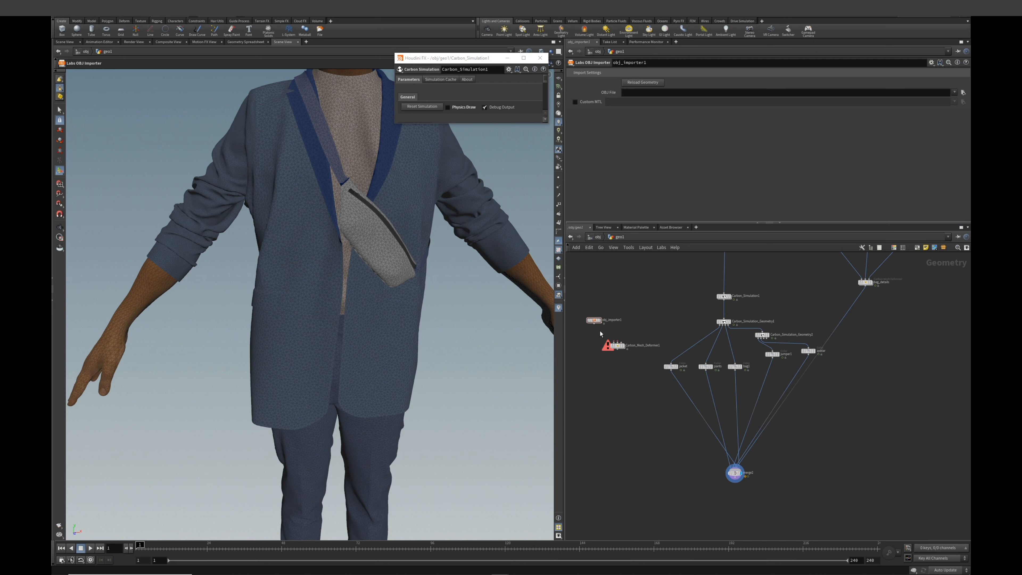
- Wire obj_importer1, the simulated jacket node and the original jacket geometry from the upstream branch into the inputs of Carbon_Mesh_Deformer1
{"action": "left_click_drag", "start_coordinate": [594, 324], "coordinate": [622, 343]}
{"action": "left_click_drag", "start_coordinate": [671, 371], "coordinate": [615, 346]}
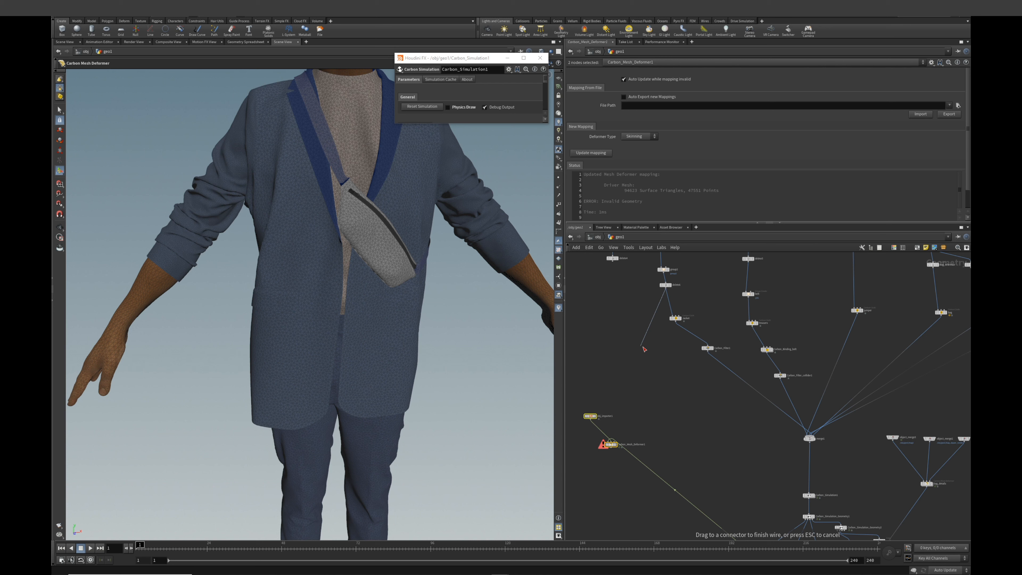
{"action": "left_click_drag", "start_coordinate": [644, 348], "coordinate": [628, 451]}
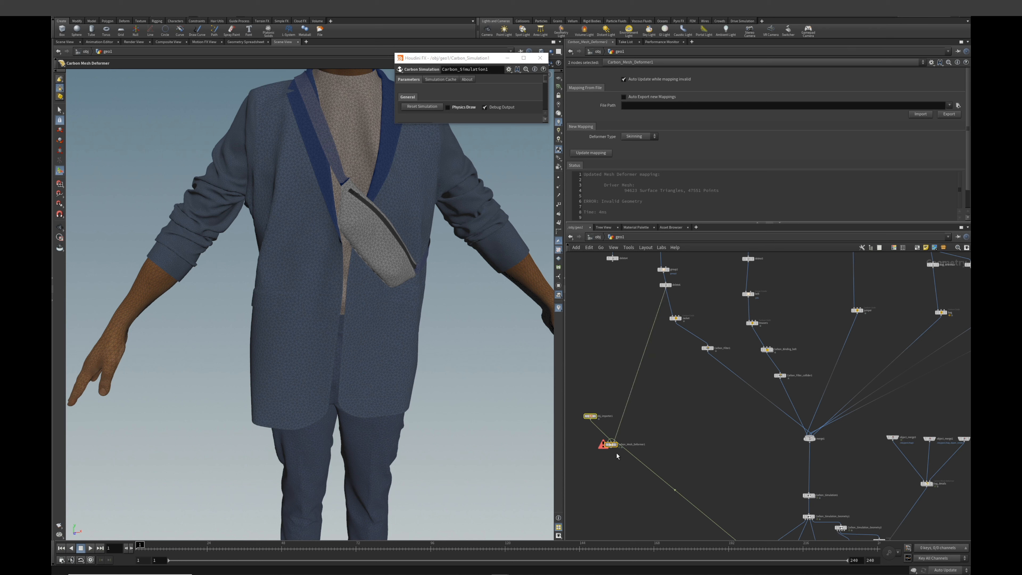
{"action": "scroll", "coordinate": [616, 453], "scroll_direction": "up", "scroll_amount": 3}
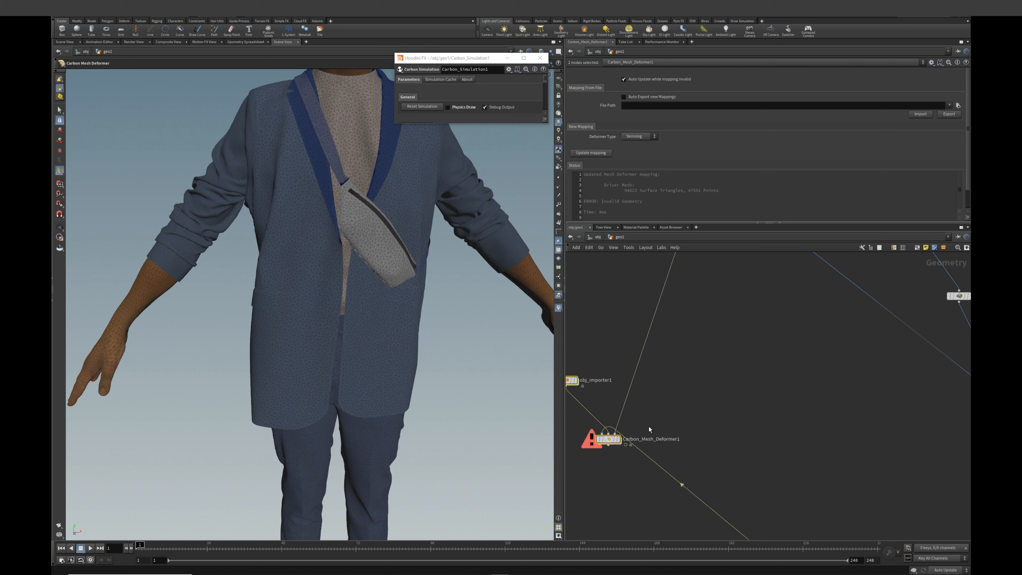
- Load $HIP/jacket_render/jacket_render.obj in obj_importer1 and display the imported jacket
{"action": "scroll", "coordinate": [650, 426], "scroll_direction": "down", "scroll_amount": 5}
{"action": "scroll", "coordinate": [738, 443], "scroll_direction": "down", "scroll_amount": 2}
{"action": "middle_click_drag", "start_coordinate": [755, 454], "coordinate": [726, 382]}
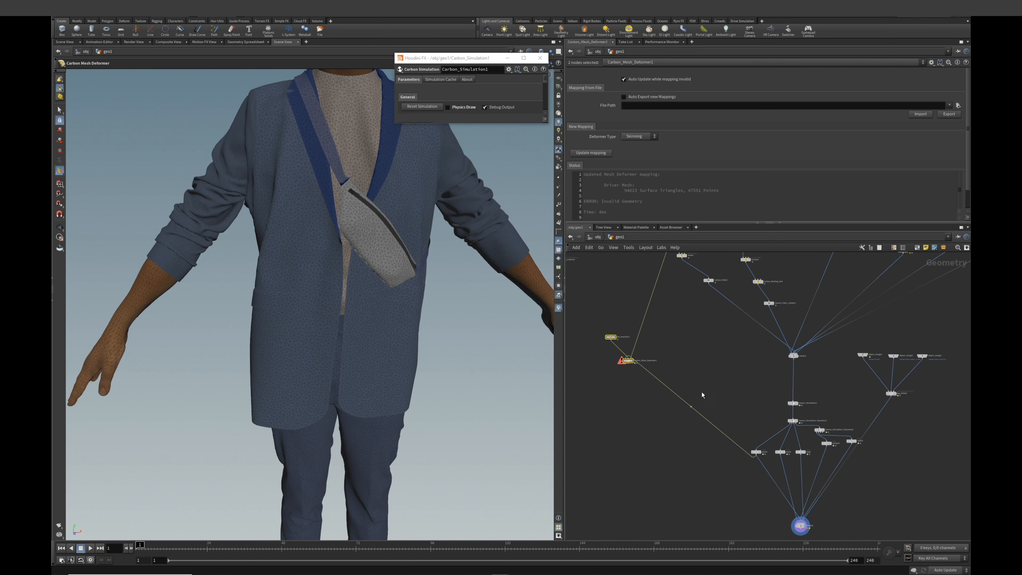
{"action": "left_click", "coordinate": [610, 337]}
{"action": "scroll", "coordinate": [766, 470], "scroll_direction": "up", "scroll_amount": 2}
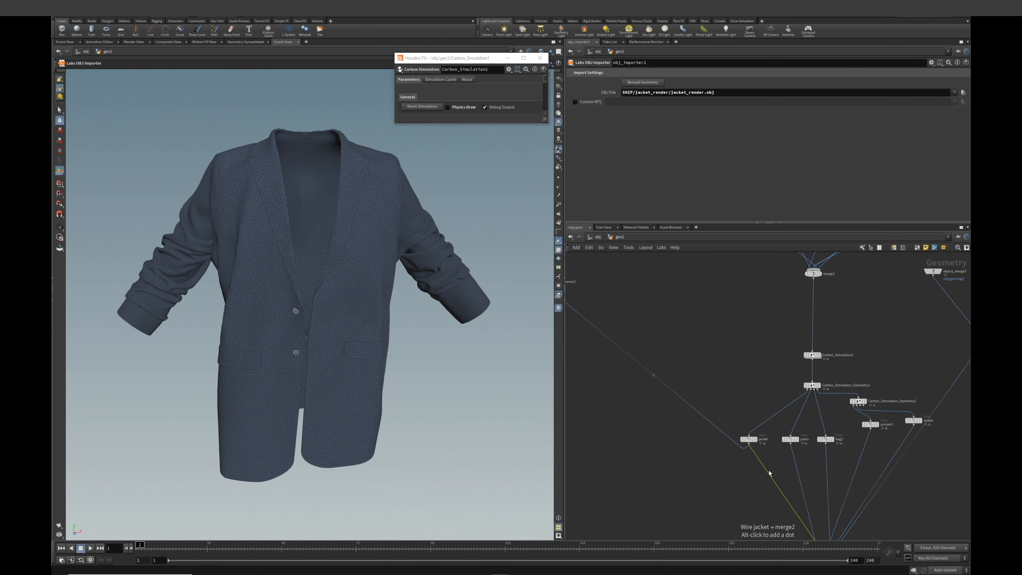
{"action": "scroll", "coordinate": [678, 464], "scroll_direction": "down", "scroll_amount": 2}
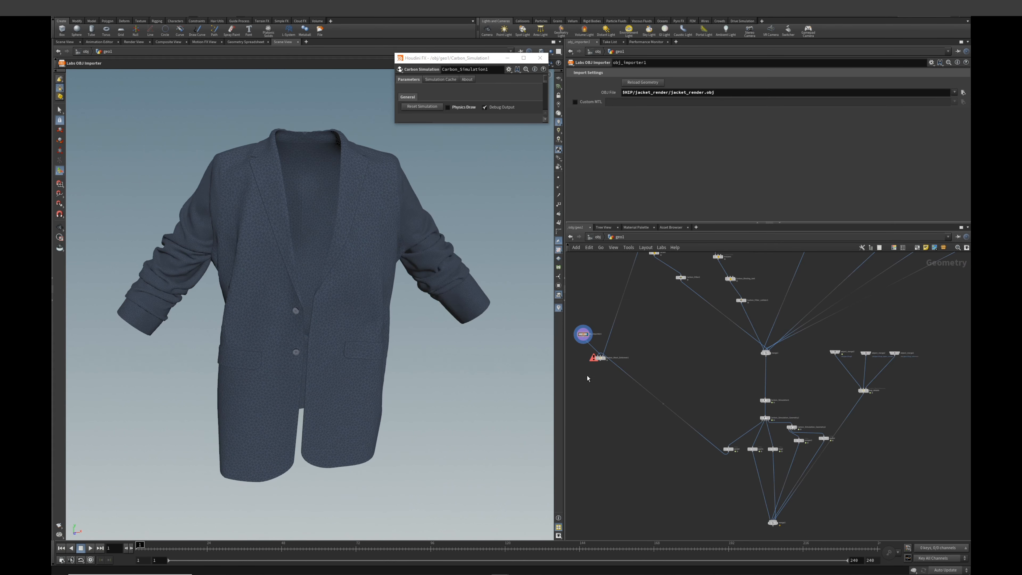
- Connect Carbon_Mesh_Deformer1 to merge2 in place of the jacket node, and display the Carbon_Simulation1 node
{"action": "left_click_drag", "start_coordinate": [604, 364], "coordinate": [772, 517]}
{"action": "scroll", "coordinate": [772, 397], "scroll_direction": "up", "scroll_amount": 2}
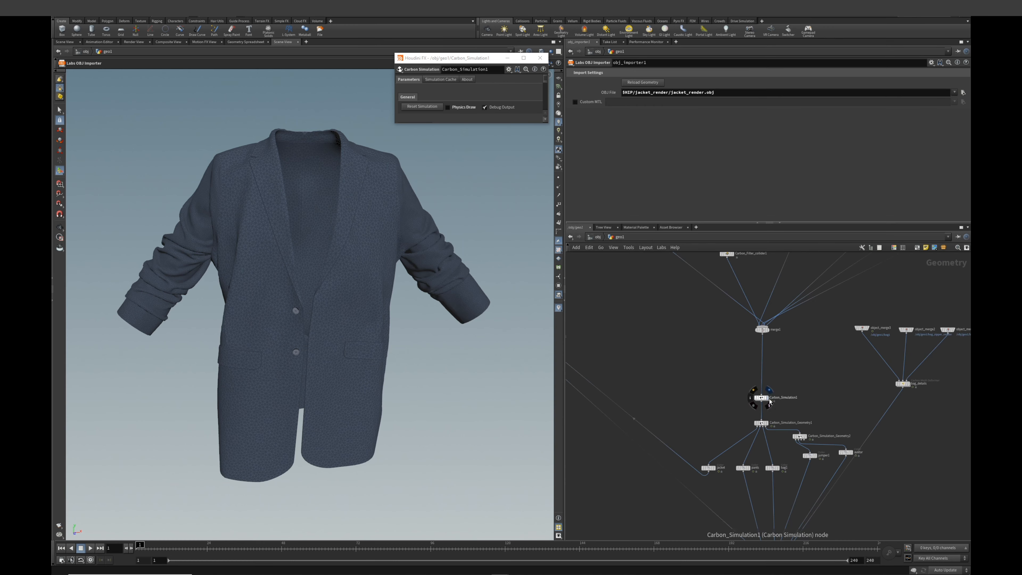
{"action": "left_click", "coordinate": [768, 399]}
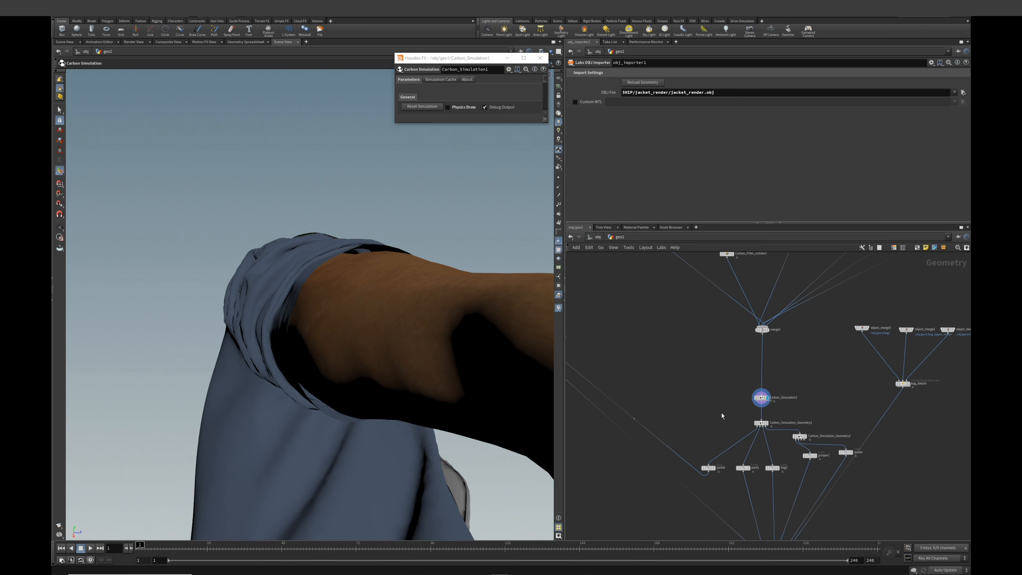
{"action": "middle_click_drag", "start_coordinate": [721, 413], "coordinate": [719, 297]}
{"action": "mouse_move", "coordinate": [780, 462]}
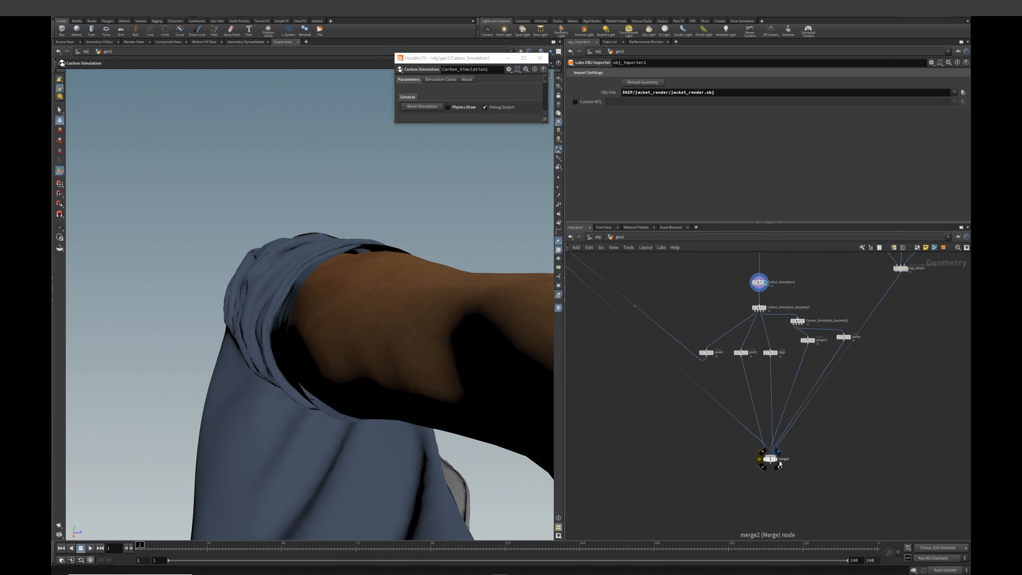